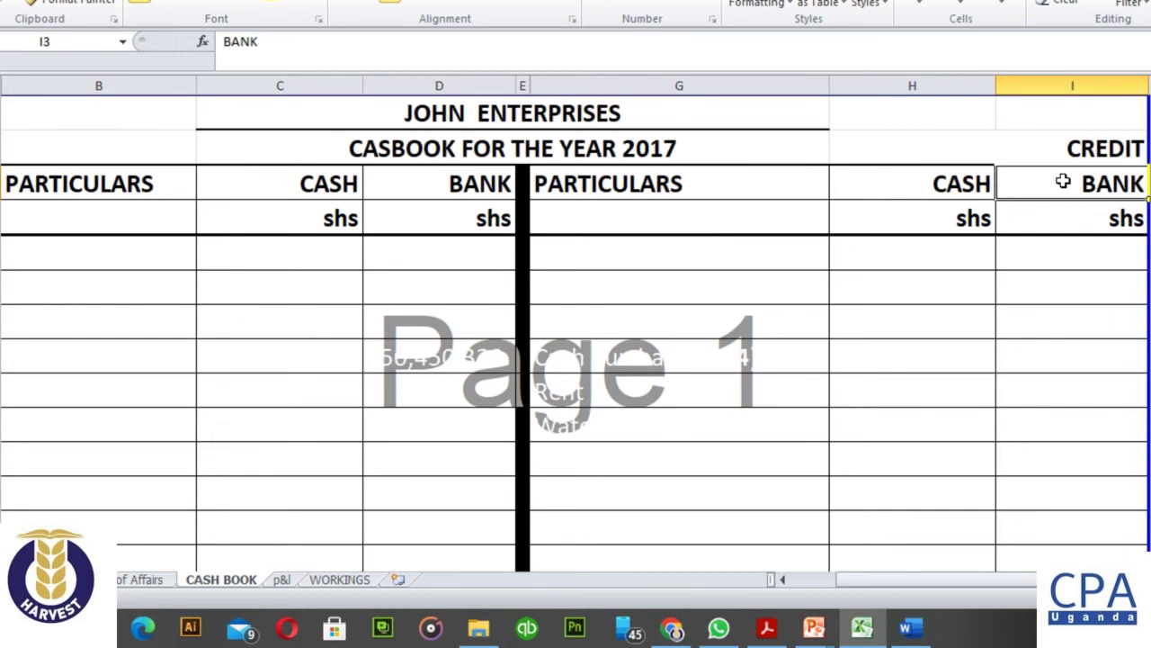
Make the hidden Balance b/f label in B5 show in black font
{"action": "left_click", "coordinate": [919, 182]}
{"action": "left_click", "coordinate": [1032, 185]}
{"action": "left_click", "coordinate": [66, 182]}
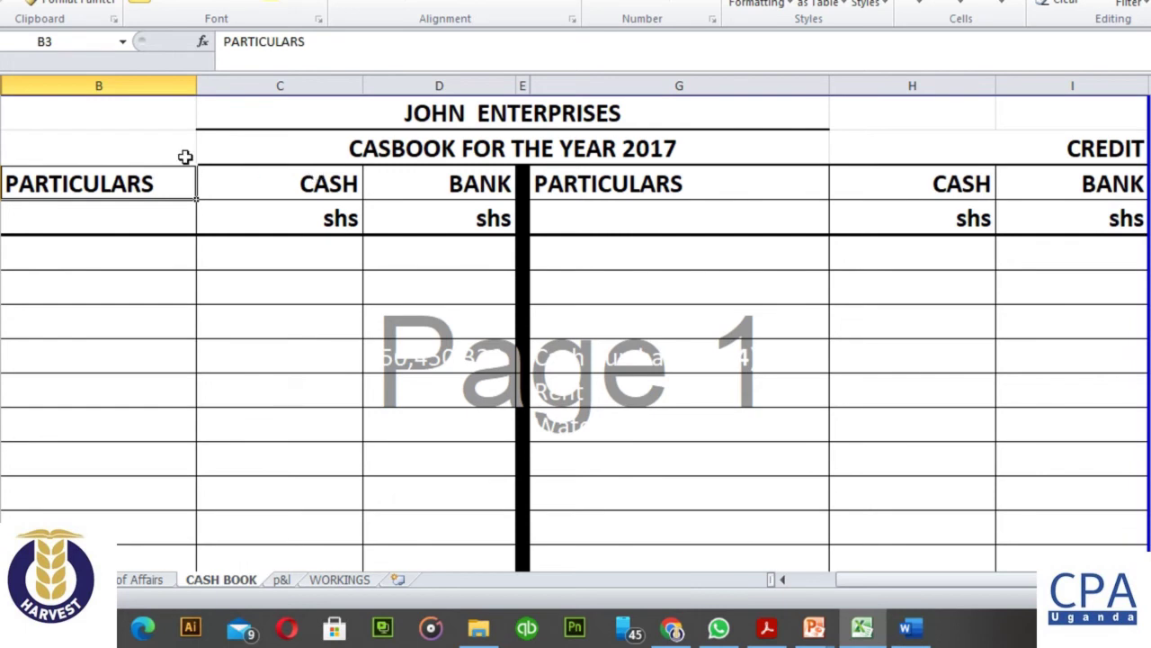
{"action": "left_click", "coordinate": [81, 251]}
{"action": "left_click", "coordinate": [869, 138]}
{"action": "left_click", "coordinate": [100, 253]}
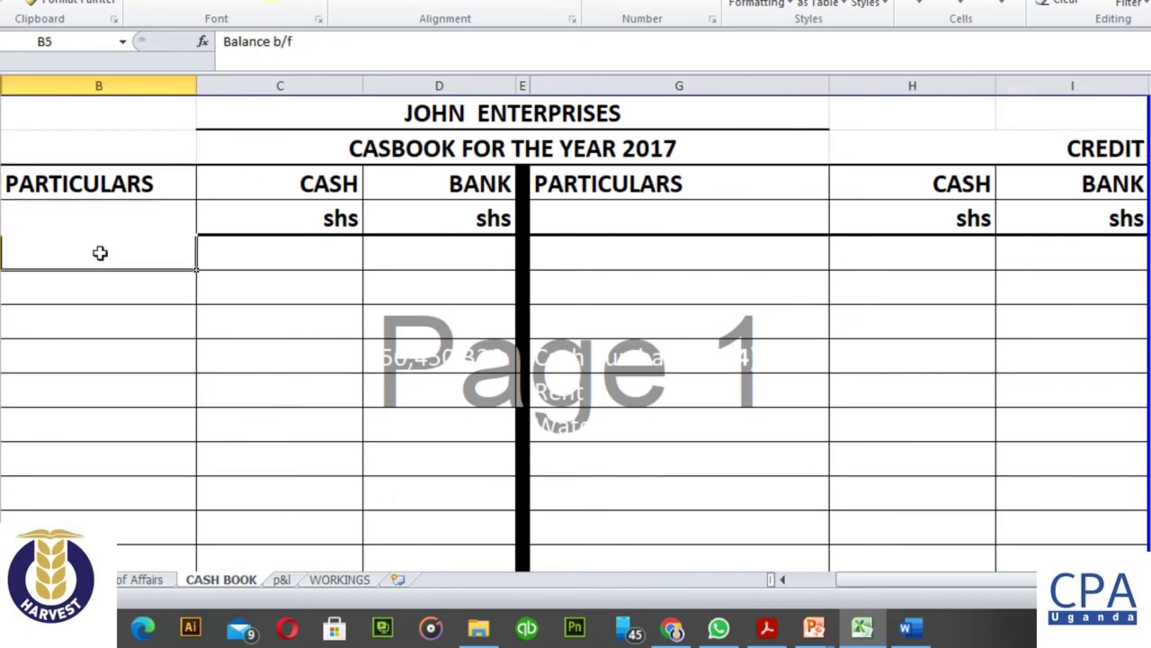
{"action": "left_click", "coordinate": [320, 9]}
{"action": "left_click", "coordinate": [249, 20]}
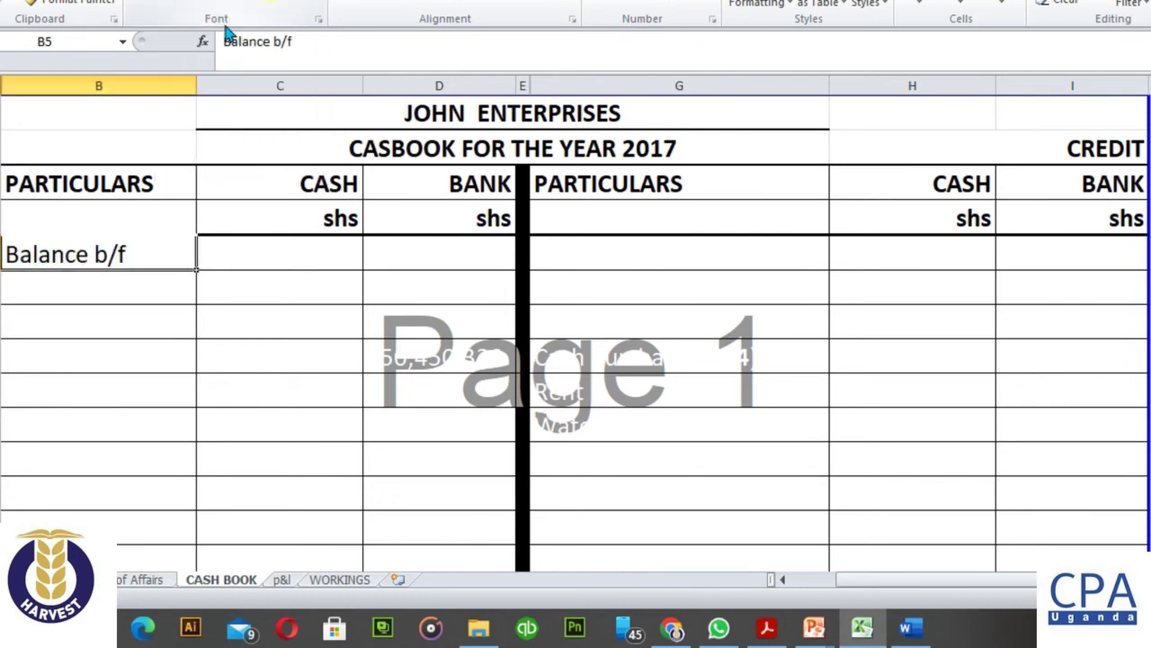
Reveal the opening balances 8,650,000 cash in C5 and 2,300,000 bank in D5
{"action": "left_click", "coordinate": [237, 260]}
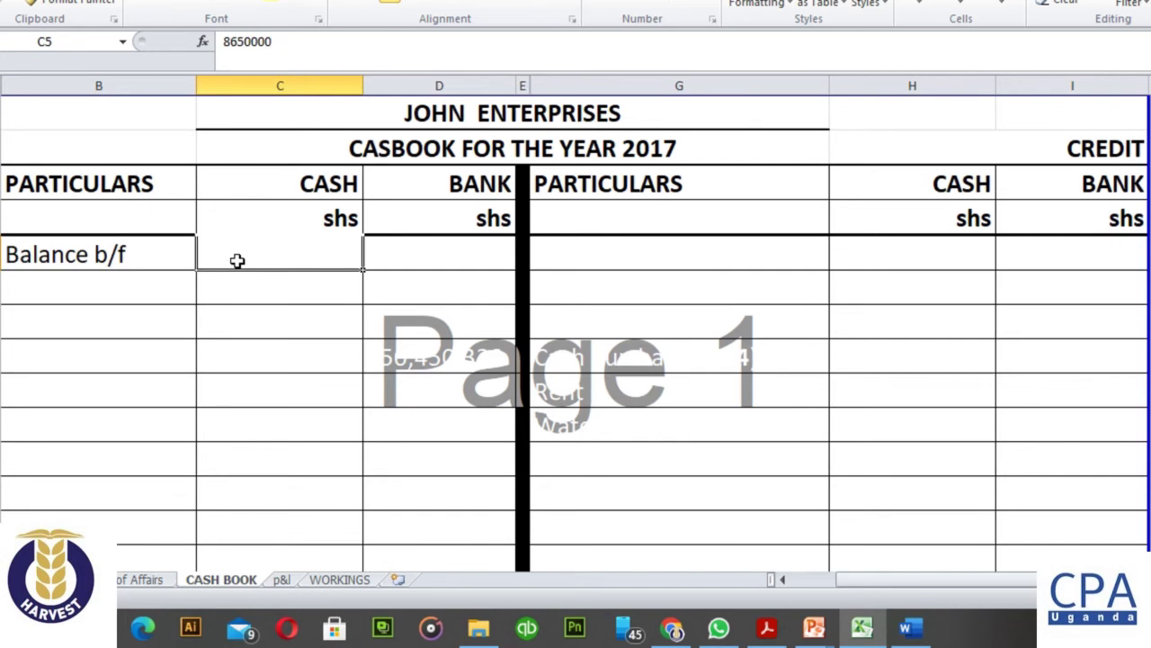
{"action": "left_click", "coordinate": [302, 5]}
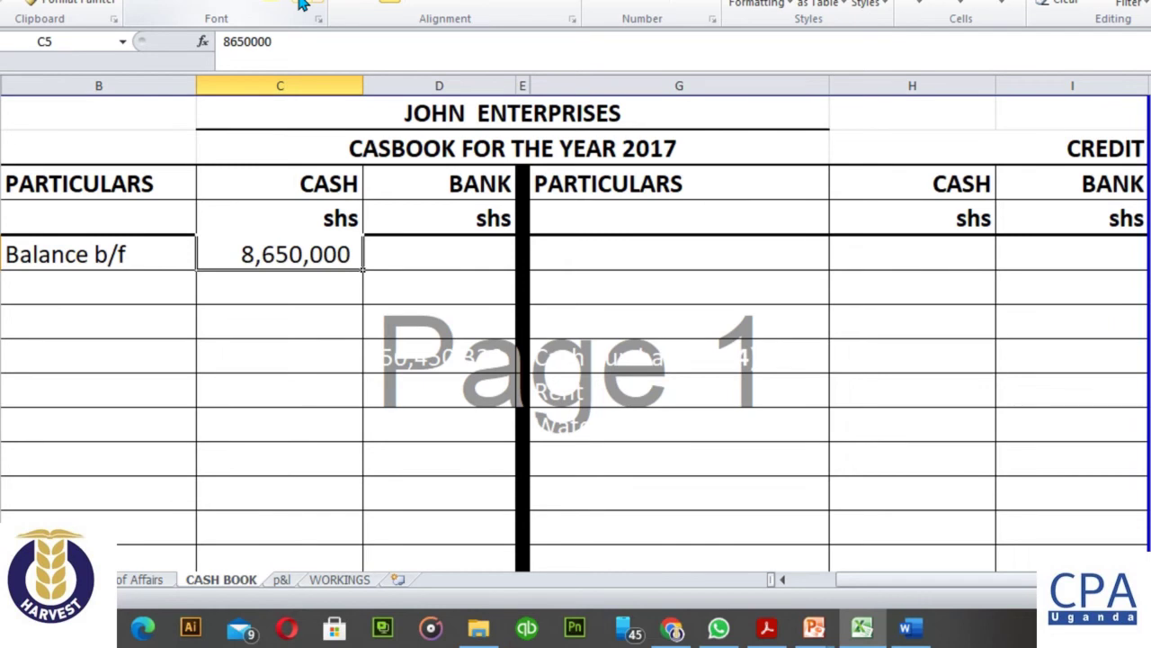
{"action": "left_click", "coordinate": [416, 260]}
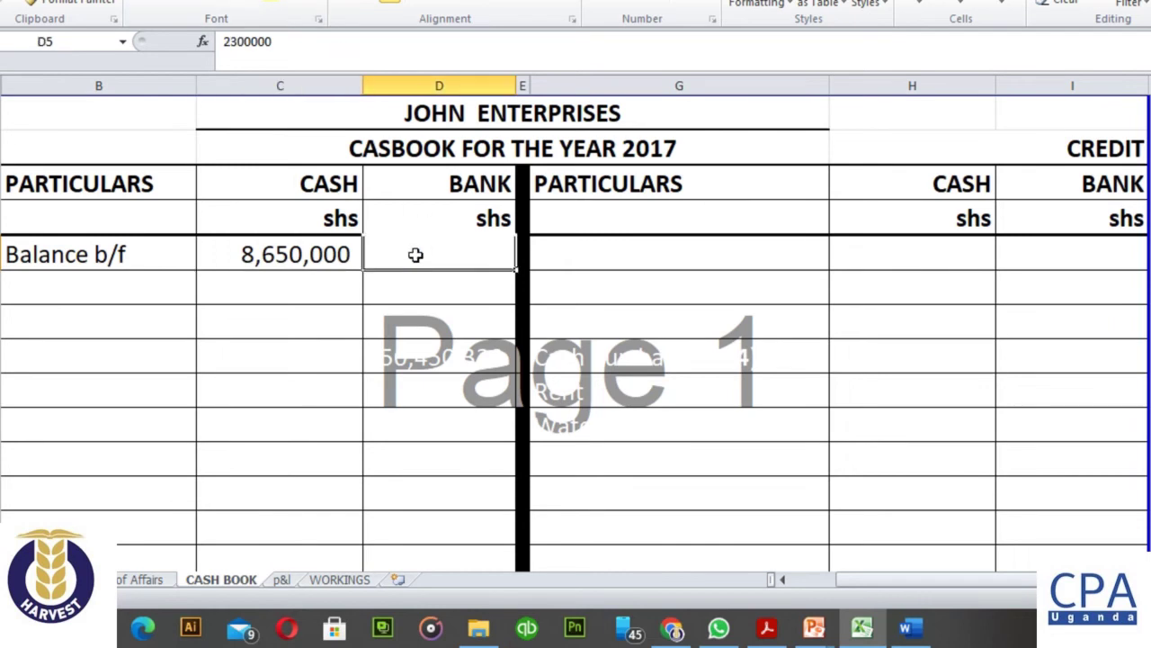
{"action": "left_click", "coordinate": [302, 4]}
{"action": "left_click", "coordinate": [882, 136]}
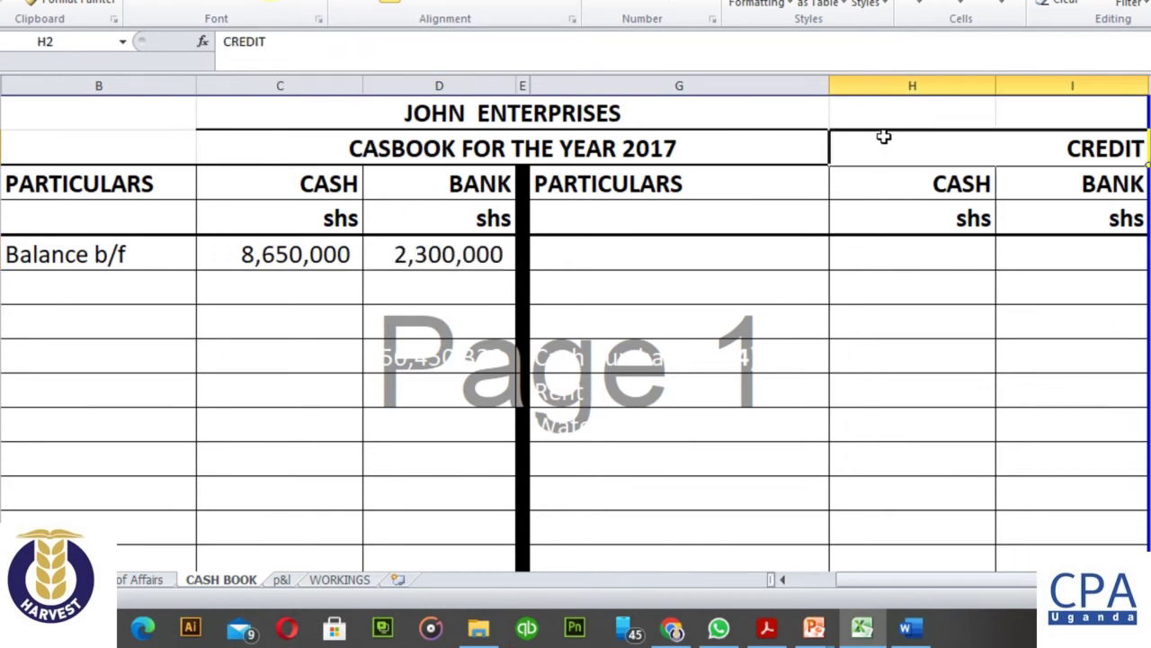
Reveal Cash sales and its 66,734,000 cash amount in row 6
{"action": "left_click", "coordinate": [64, 291]}
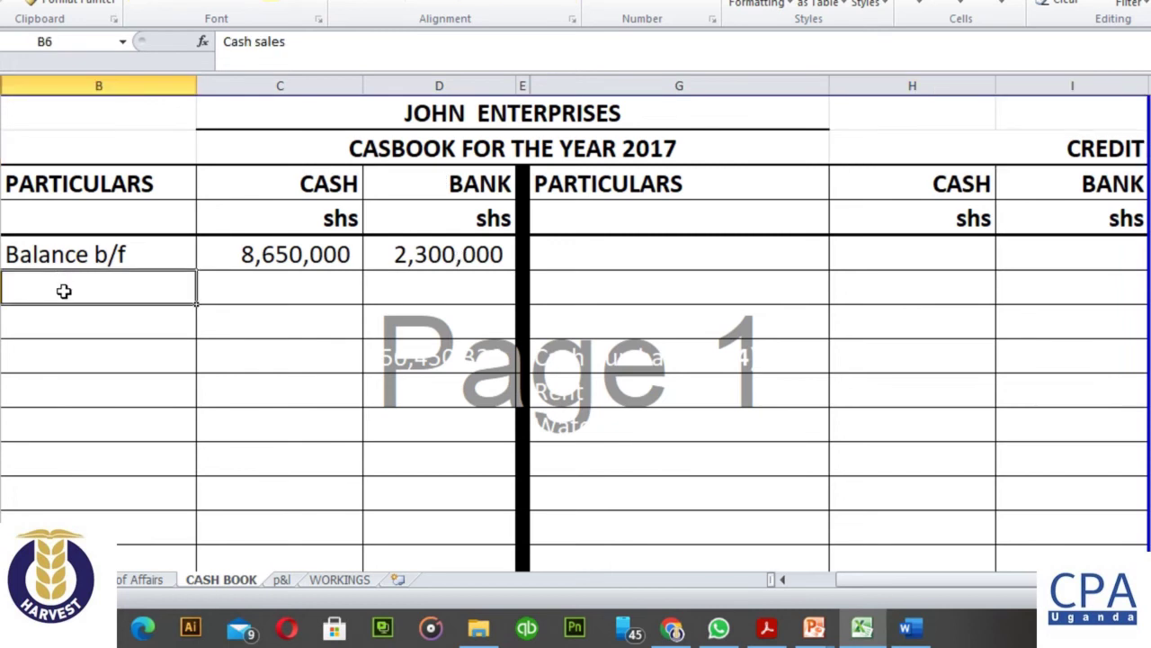
{"action": "left_click", "coordinate": [303, 4]}
{"action": "left_click", "coordinate": [275, 290]}
{"action": "left_click", "coordinate": [303, 5]}
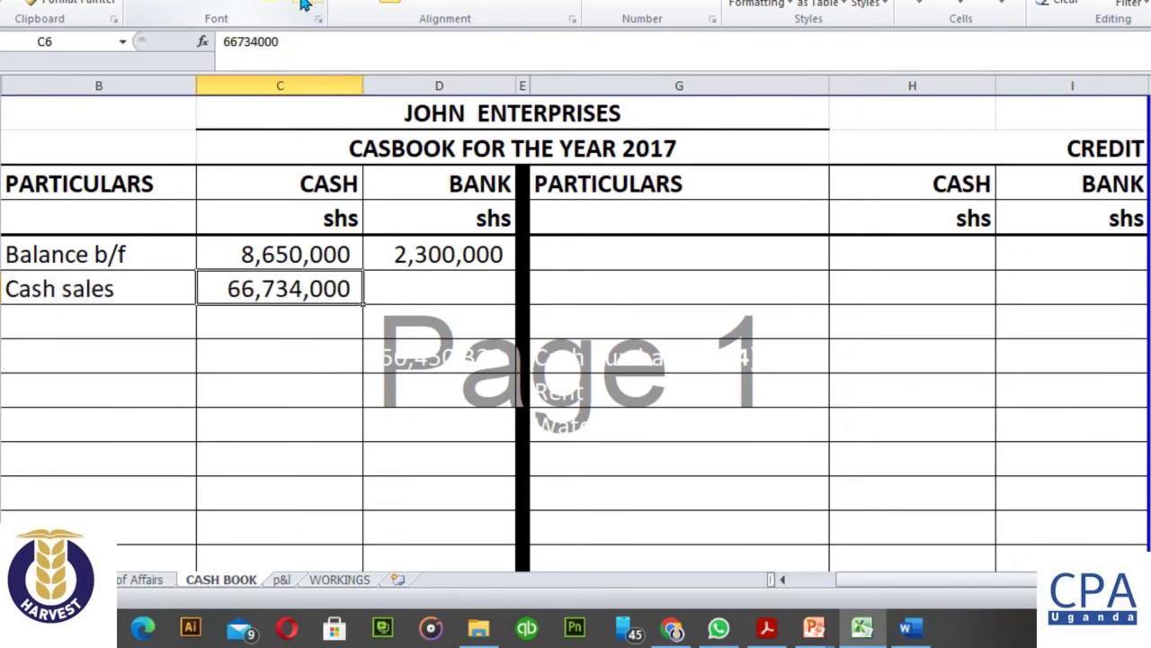
{"action": "left_click", "coordinate": [424, 285]}
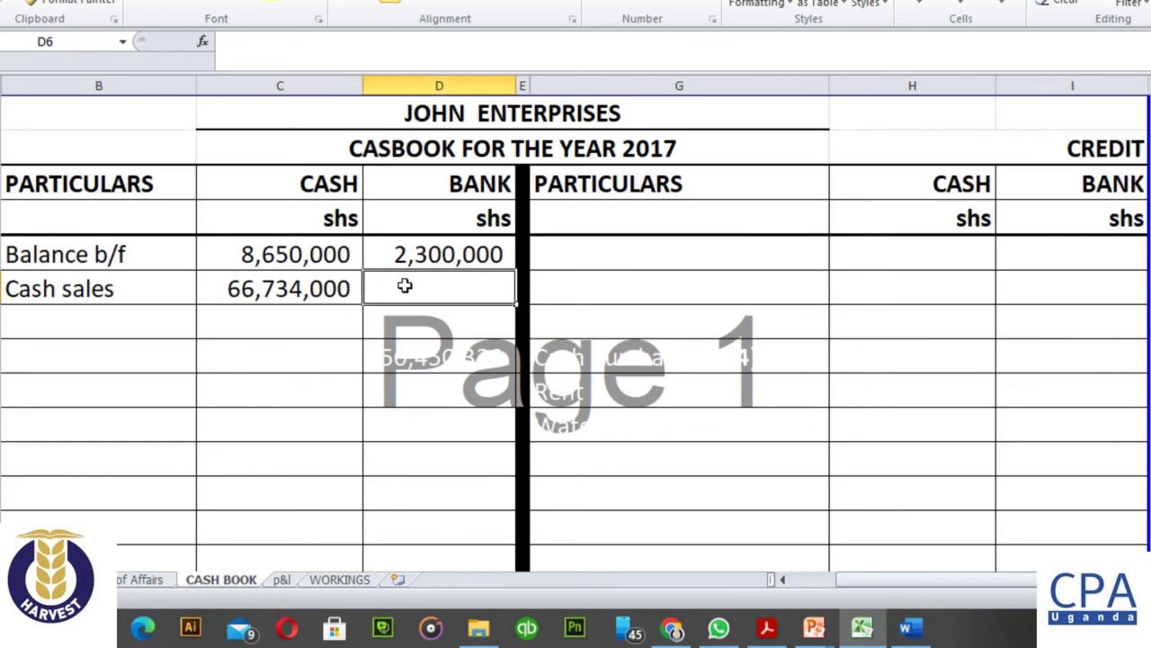
{"action": "left_click", "coordinate": [271, 289]}
Reveal Loan from cousin and its 15,000,000 cash amount in row 7
{"action": "left_click", "coordinate": [70, 322]}
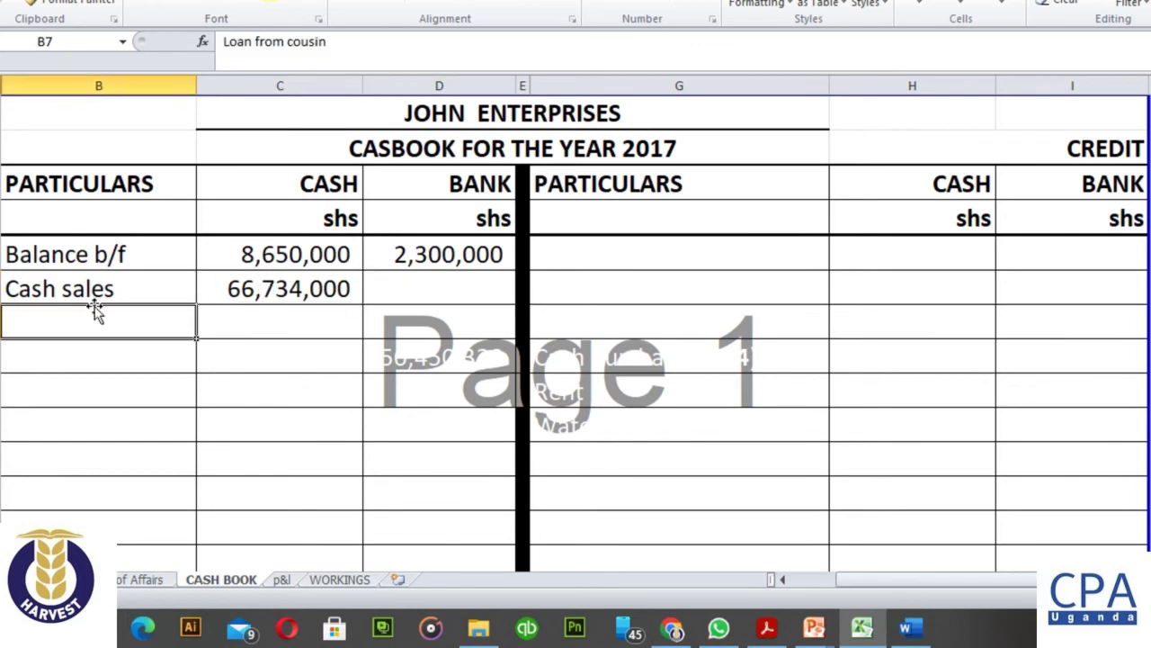
{"action": "left_click", "coordinate": [304, 4]}
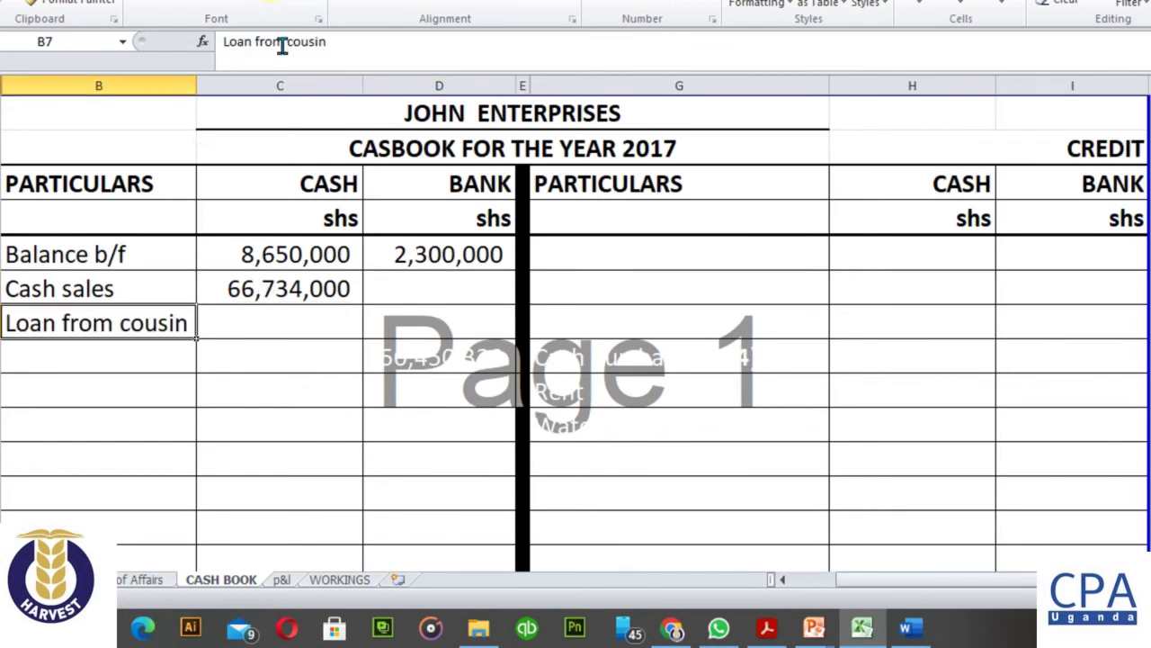
{"action": "left_click", "coordinate": [292, 328]}
{"action": "left_click", "coordinate": [306, 6]}
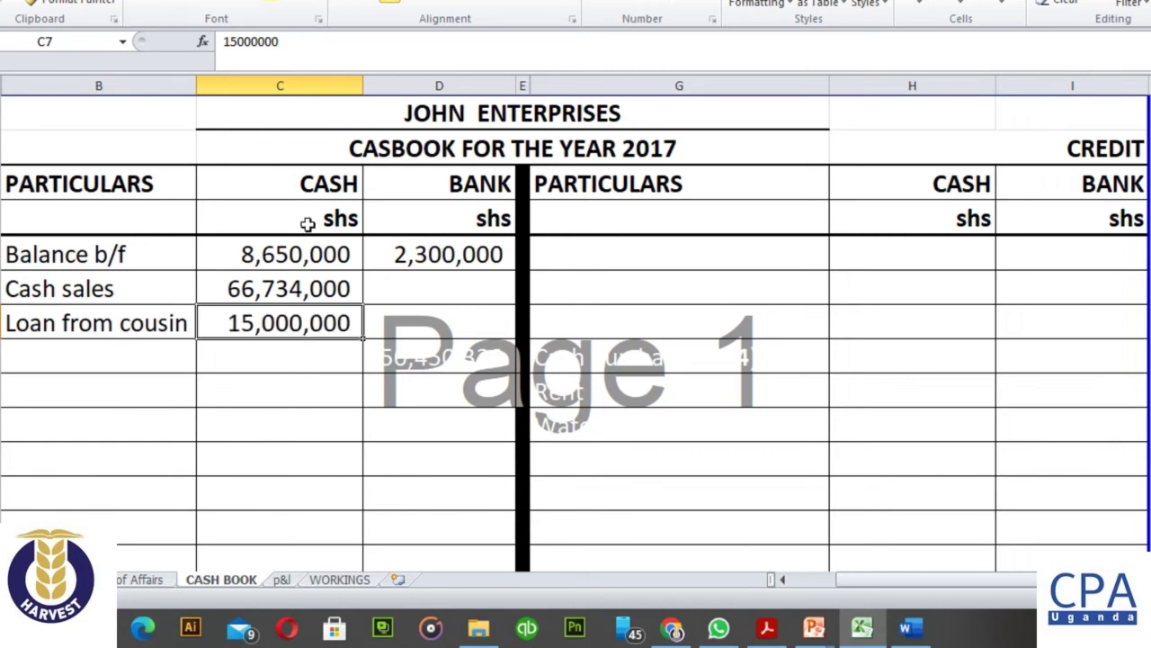
Reveal Collections with 15,500,000 cash and 50,450,330 bank in row 8
{"action": "left_click", "coordinate": [102, 357]}
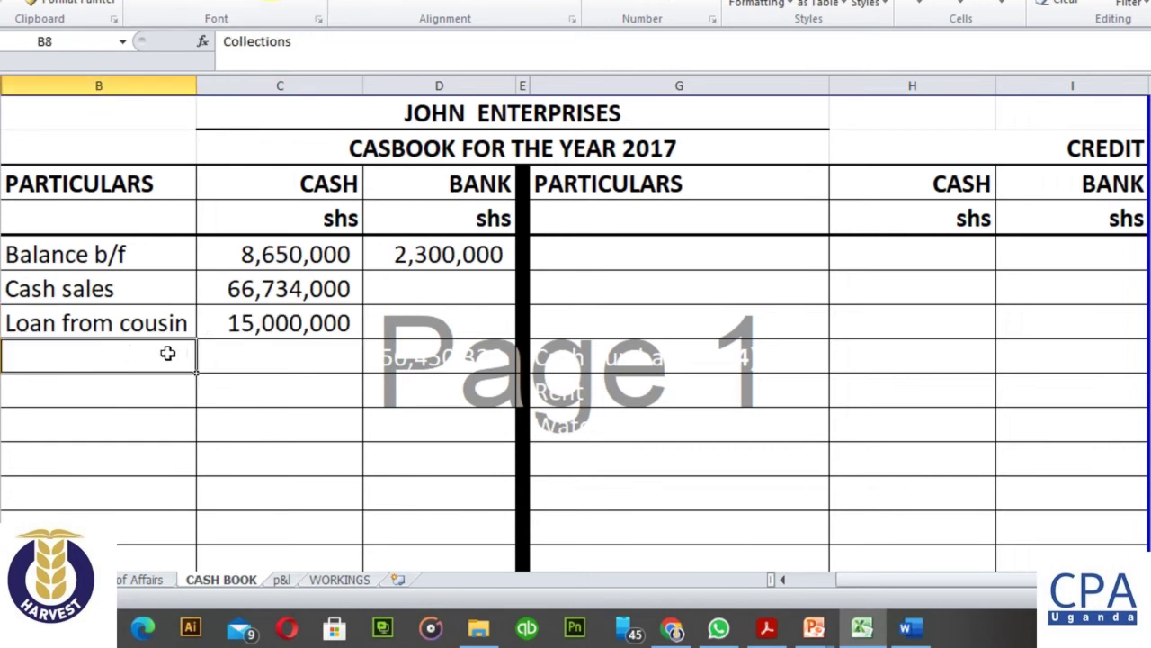
{"action": "left_click", "coordinate": [306, 7]}
{"action": "left_click", "coordinate": [259, 350]}
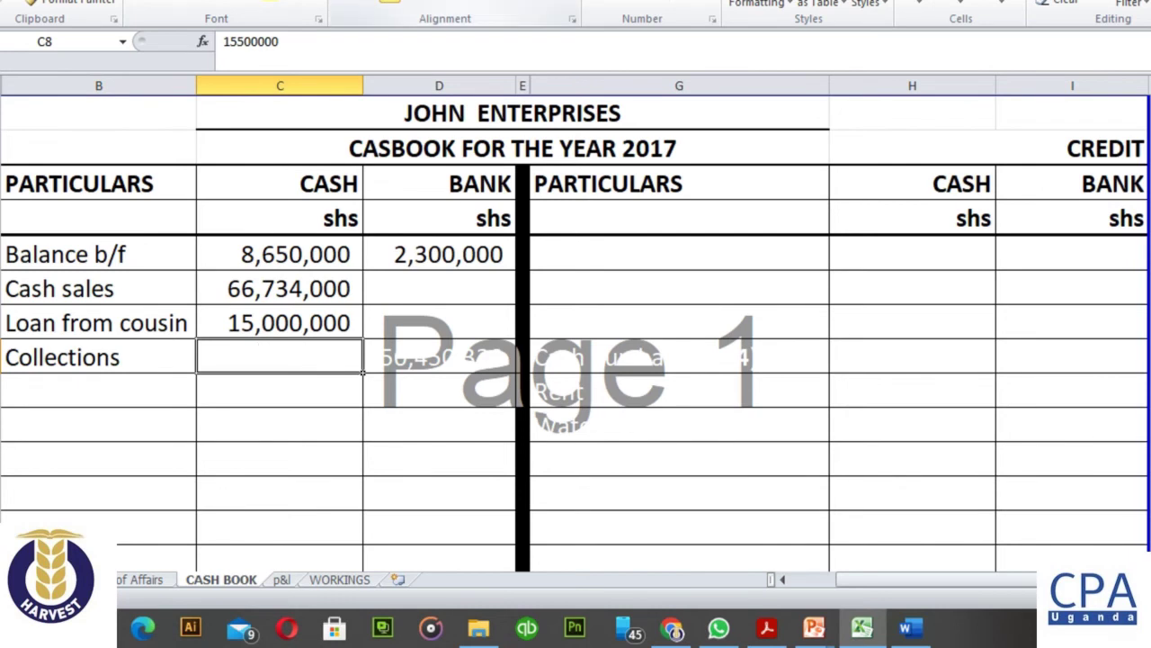
{"action": "left_click", "coordinate": [306, 7]}
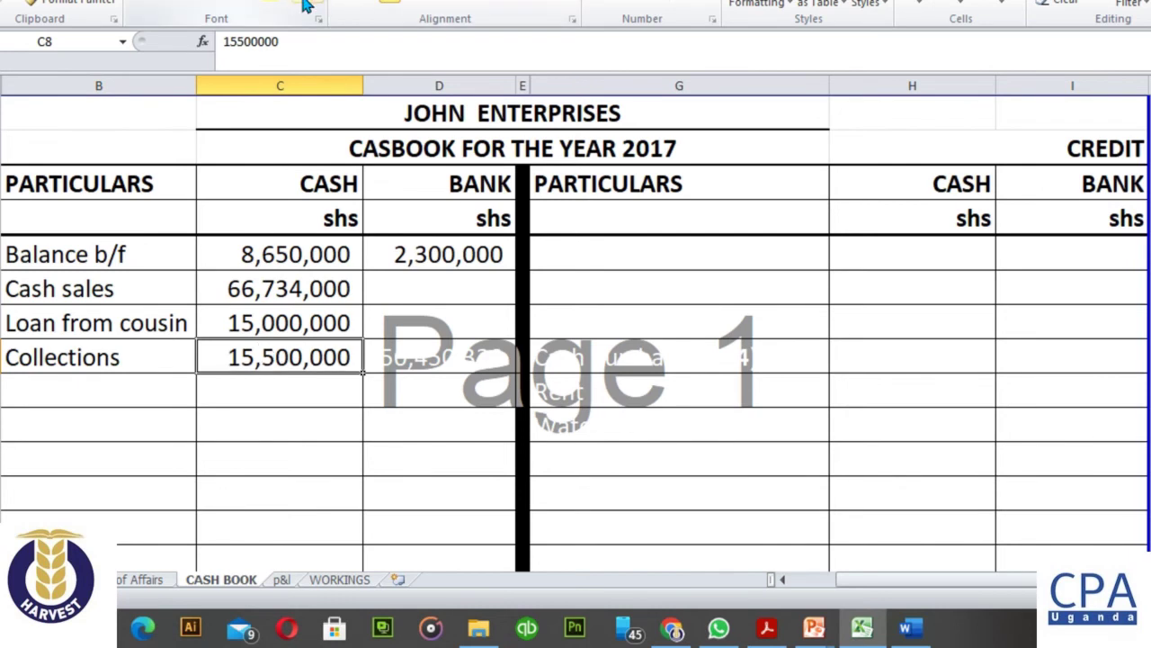
{"action": "left_click", "coordinate": [436, 354]}
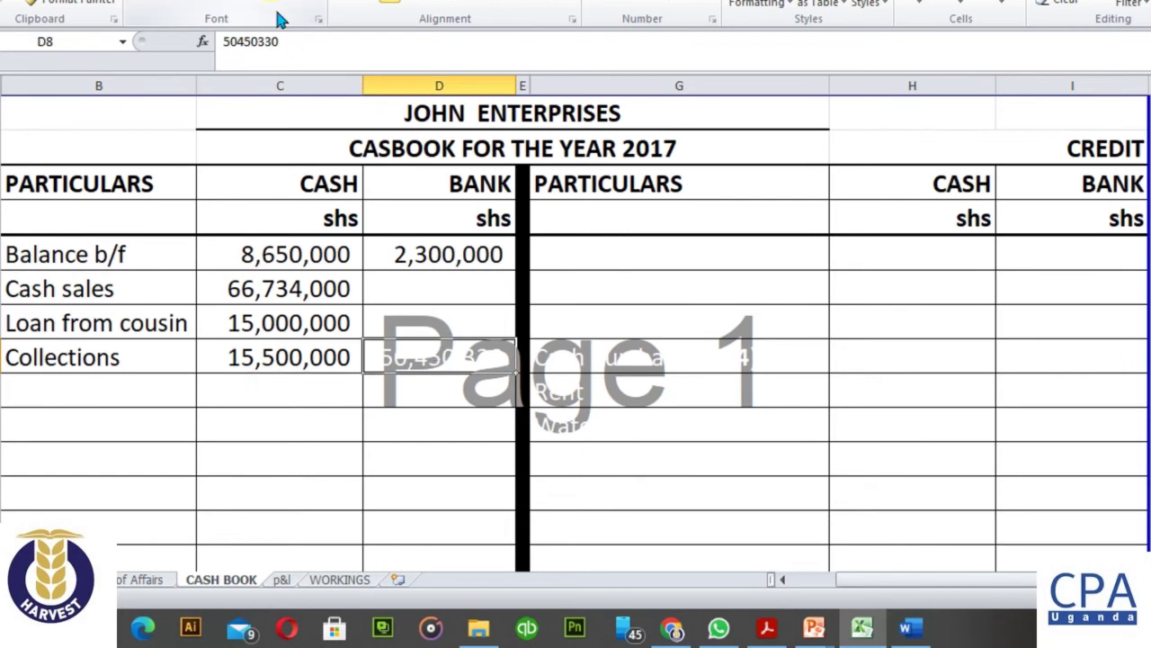
{"action": "left_click", "coordinate": [310, 6]}
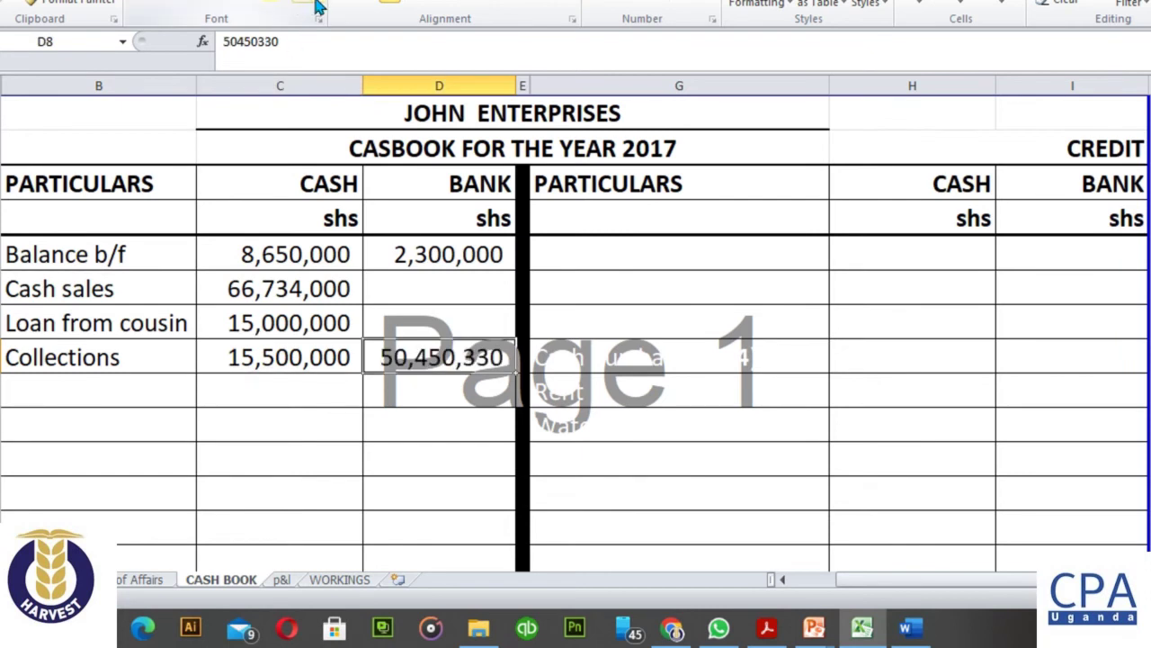
{"action": "left_click", "coordinate": [118, 400]}
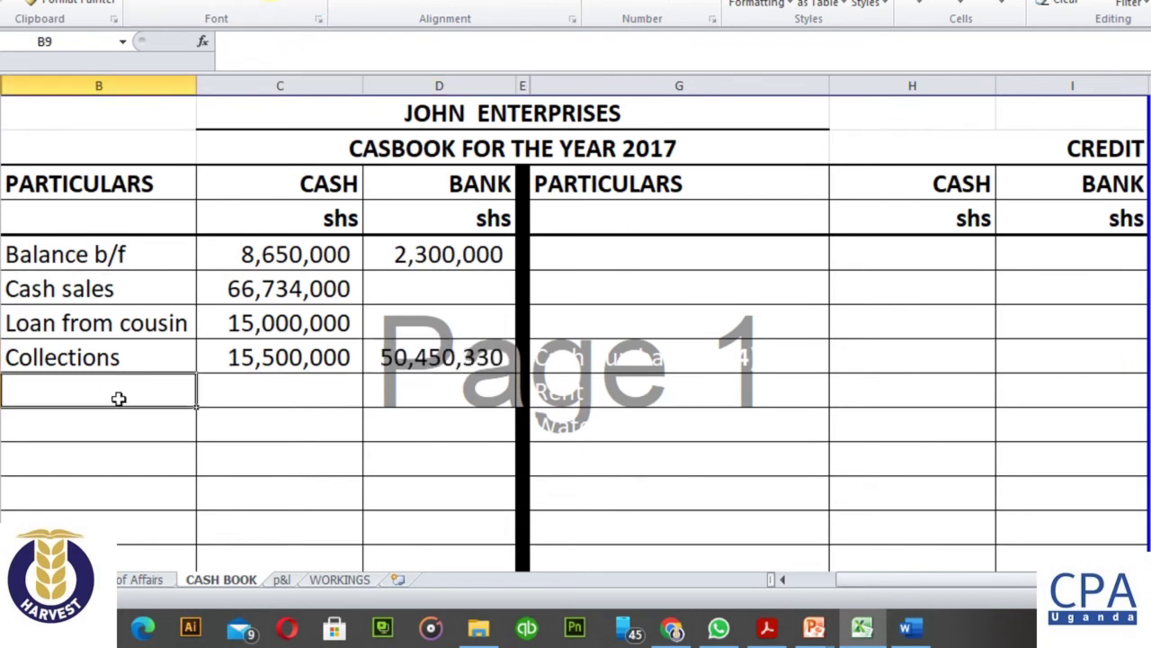
Reveal Drawings (W1) and its 2,600,000 amount in row 5 of the credit side
{"action": "left_click", "coordinate": [638, 252]}
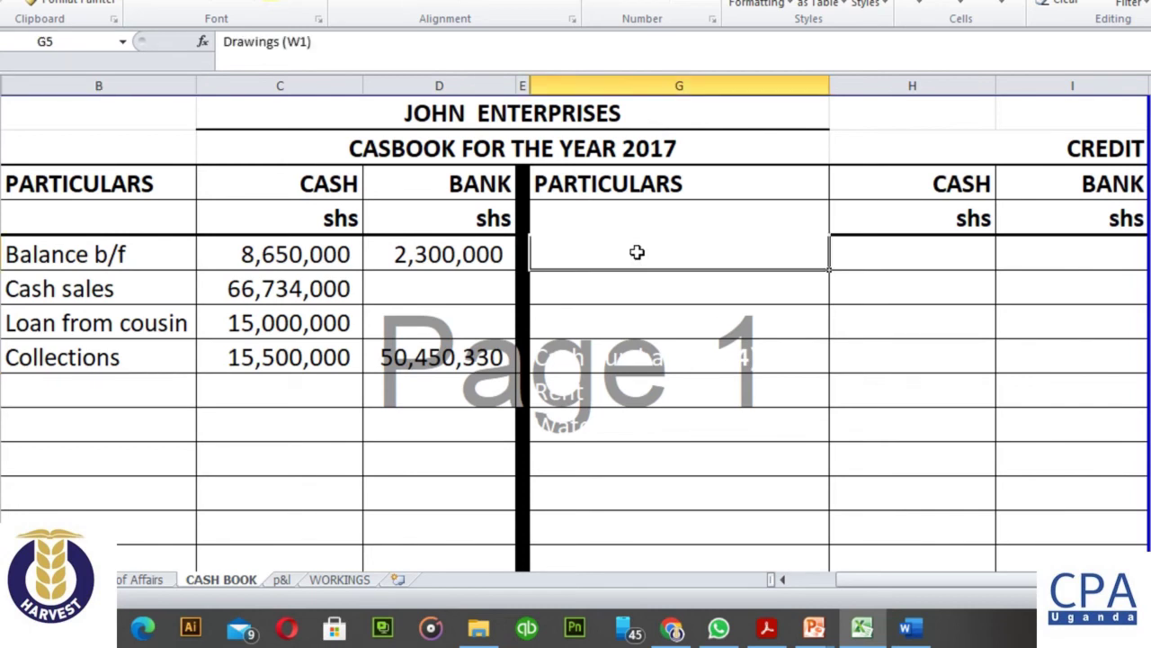
{"action": "left_click", "coordinate": [304, 9]}
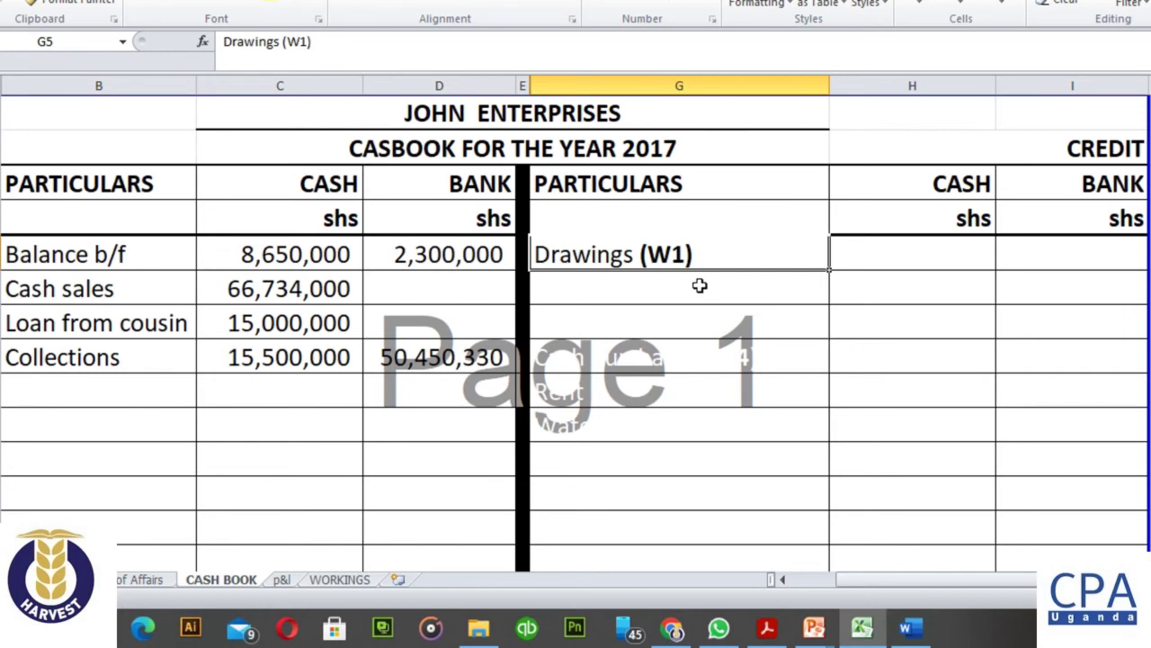
{"action": "left_click", "coordinate": [888, 256]}
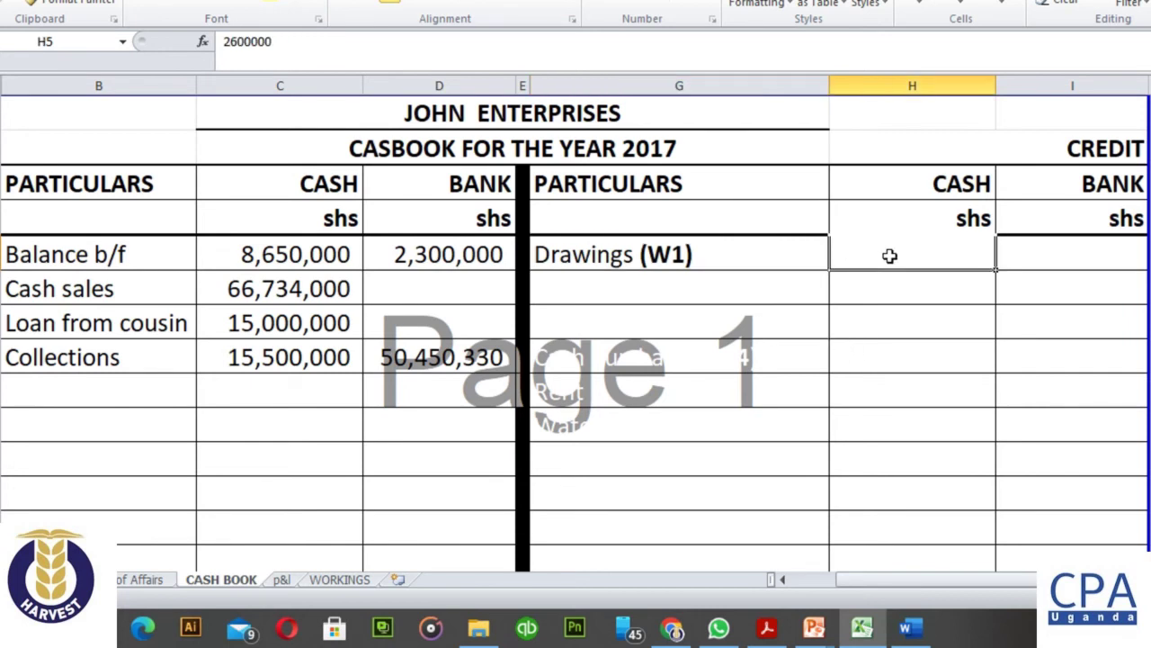
{"action": "left_click", "coordinate": [694, 254]}
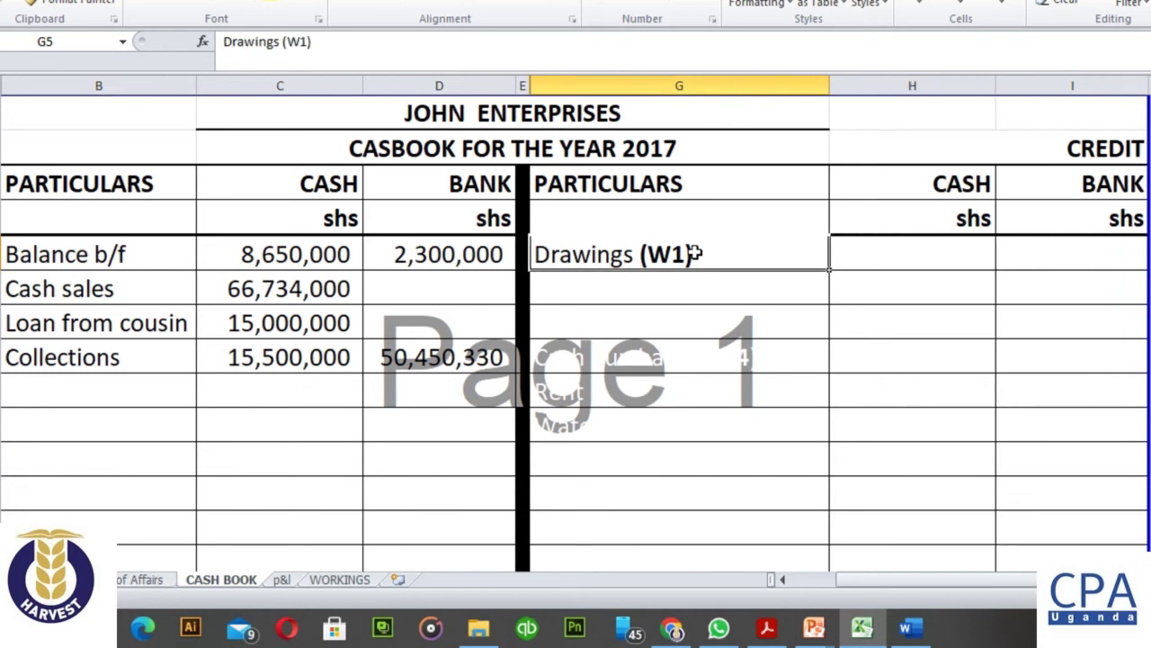
{"action": "left_click", "coordinate": [876, 252]}
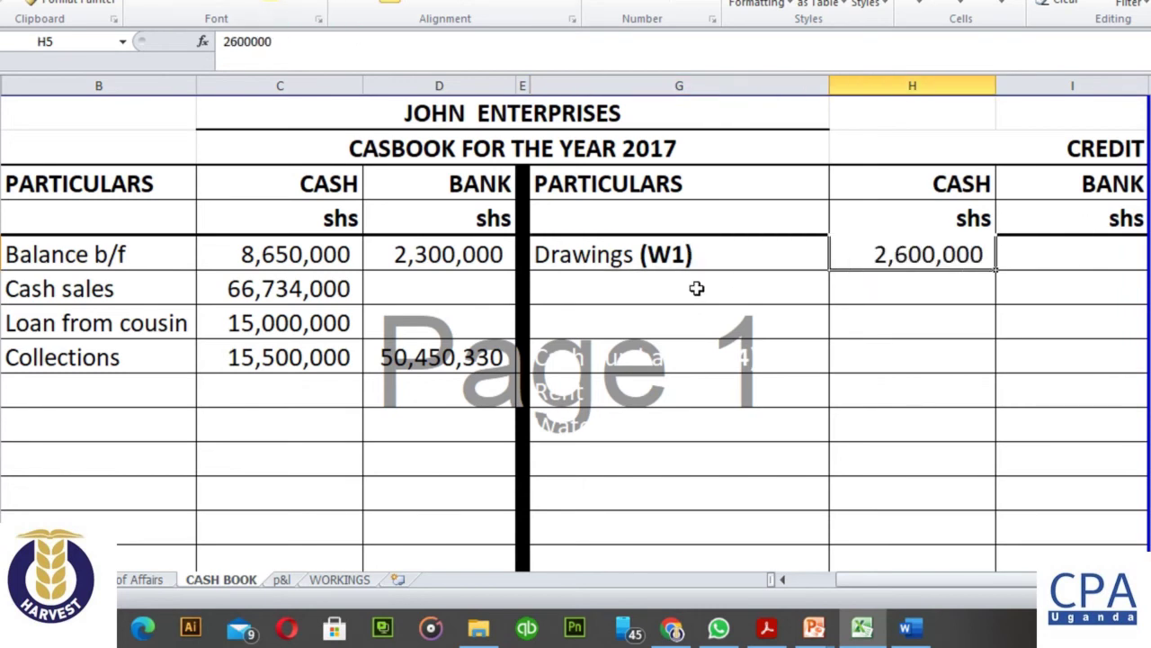
Reveal Land at 15,000,000 and Loan repayment at 6,000,000
{"action": "left_click", "coordinate": [641, 288]}
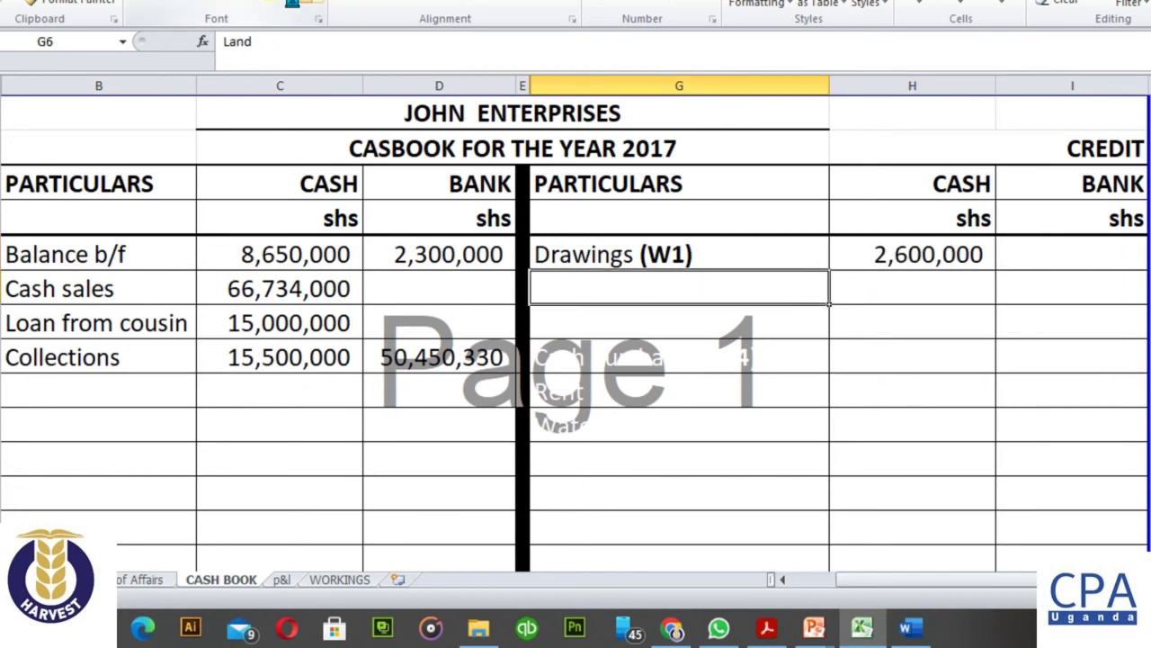
{"action": "left_click", "coordinate": [904, 290]}
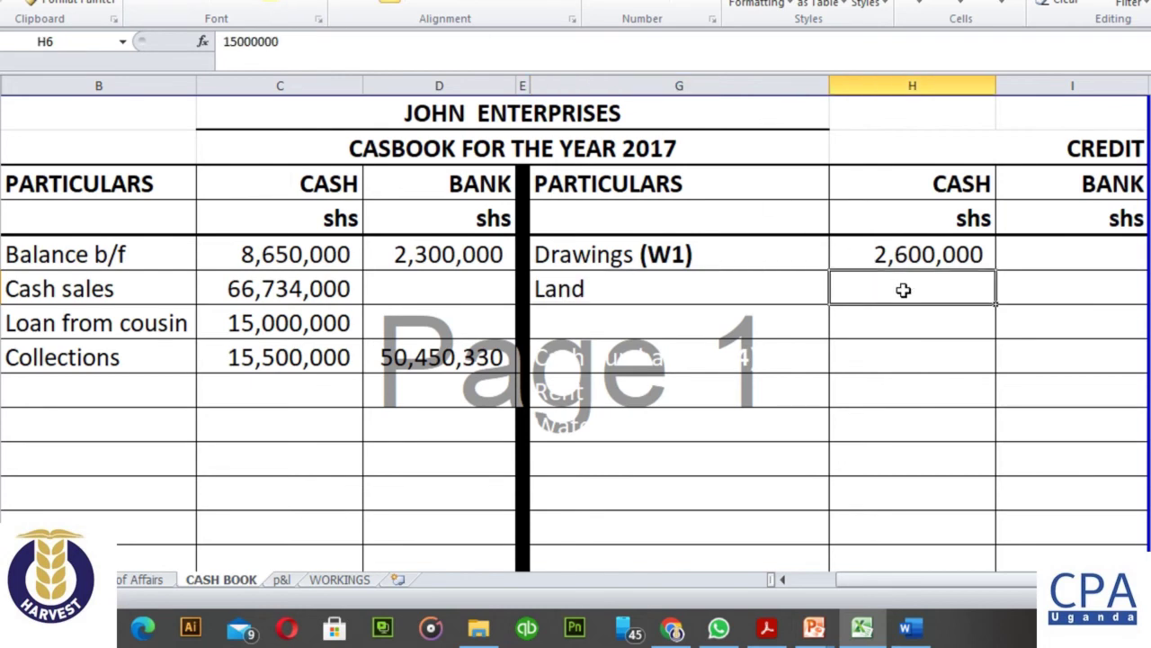
{"action": "left_click", "coordinate": [306, 6]}
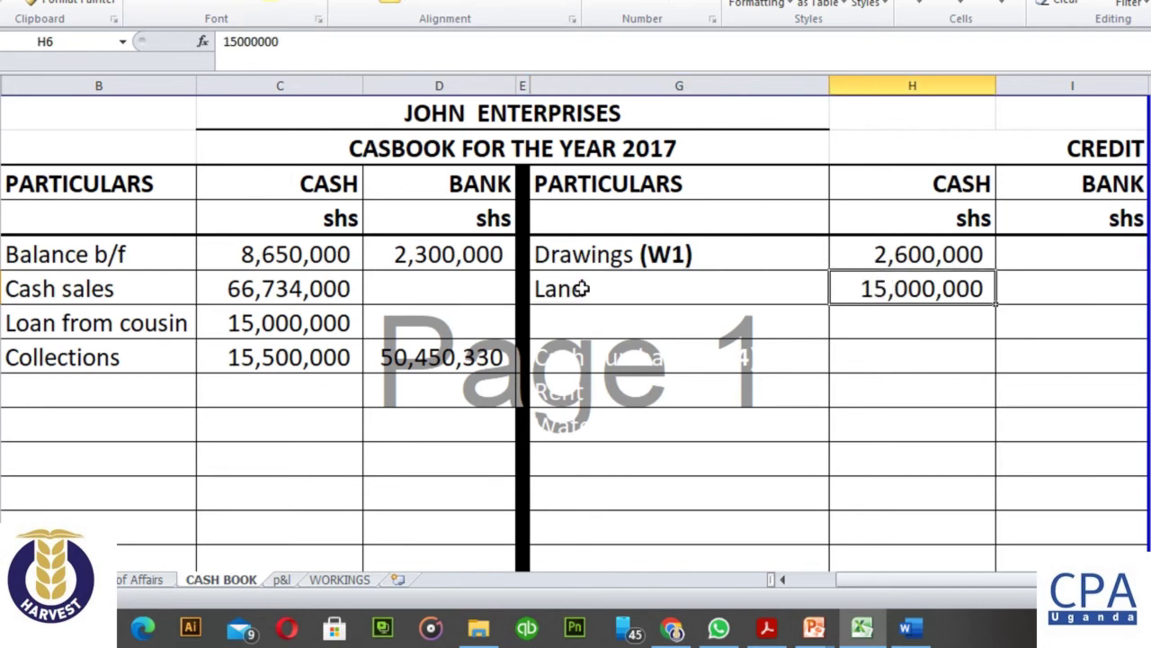
{"action": "left_click", "coordinate": [609, 330]}
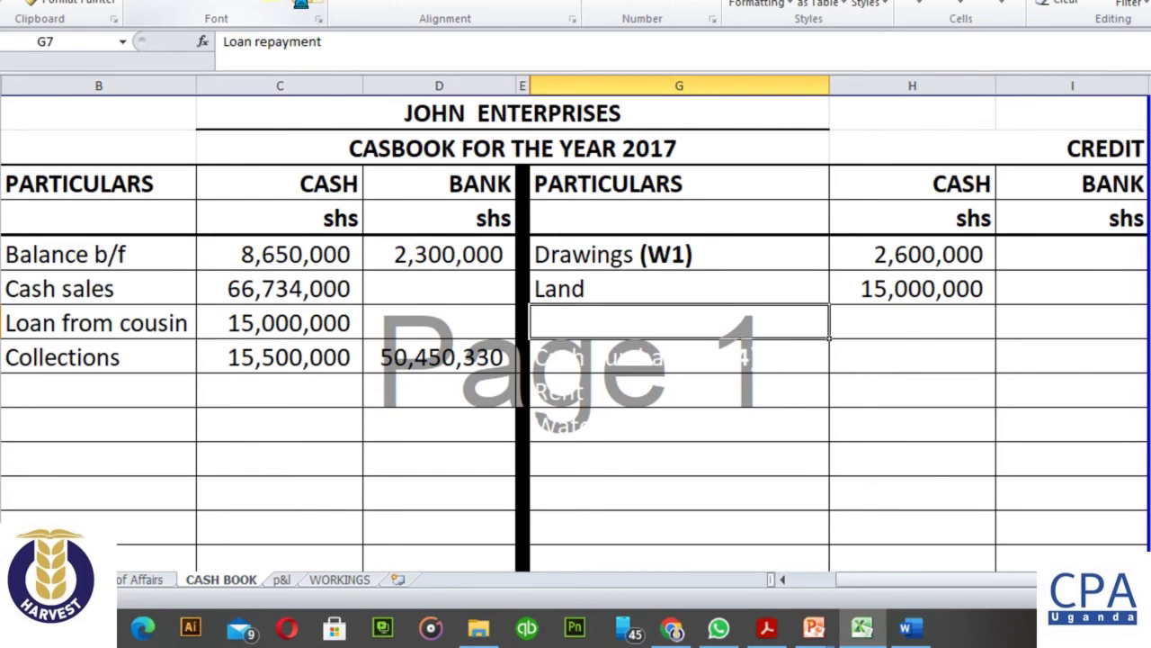
{"action": "left_click", "coordinate": [884, 312]}
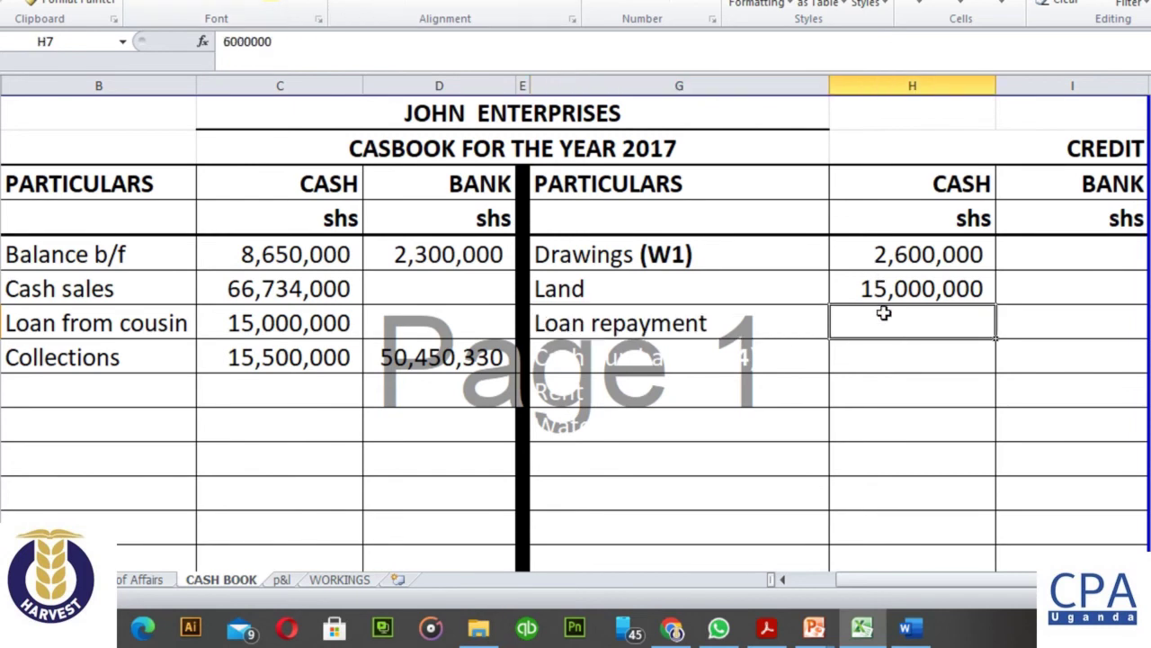
{"action": "left_click", "coordinate": [315, 11]}
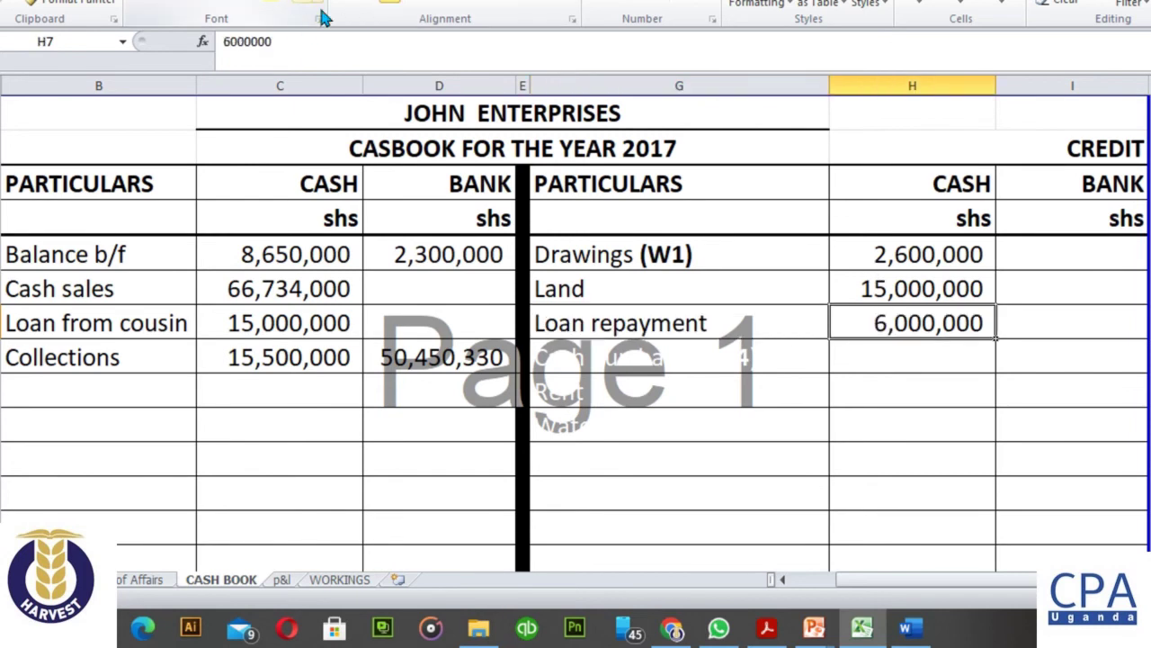
Reveal Cash purchases (W4) and its 54,840,060 amount in row 8
{"action": "left_click", "coordinate": [547, 365]}
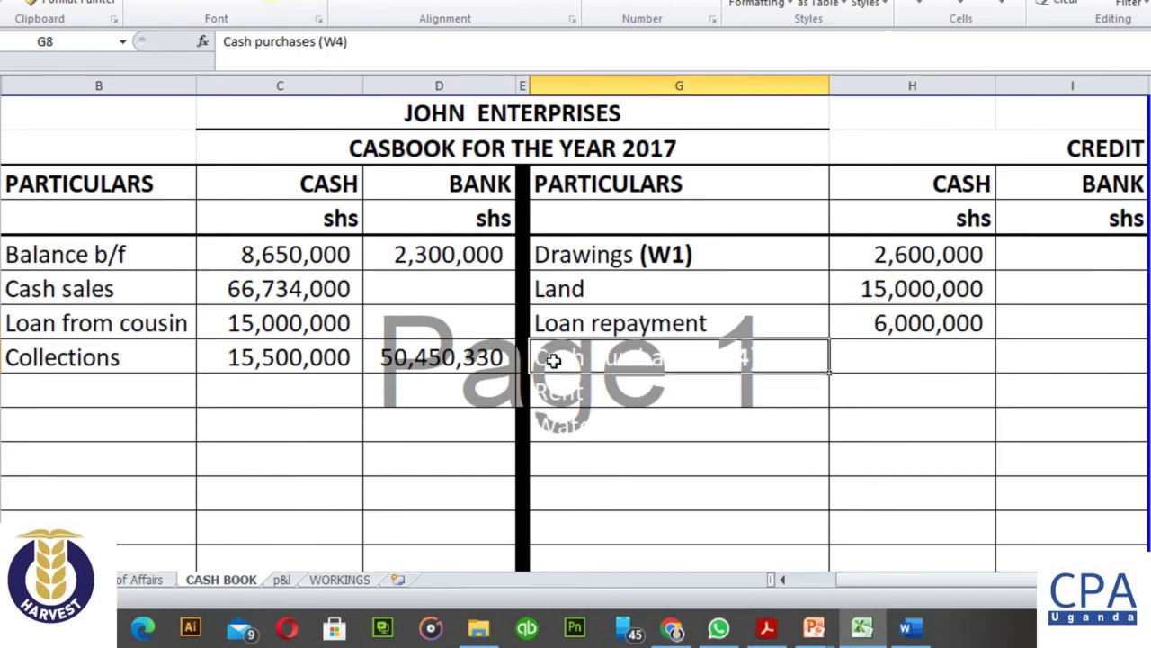
{"action": "left_click", "coordinate": [306, 8]}
{"action": "left_click", "coordinate": [896, 357]}
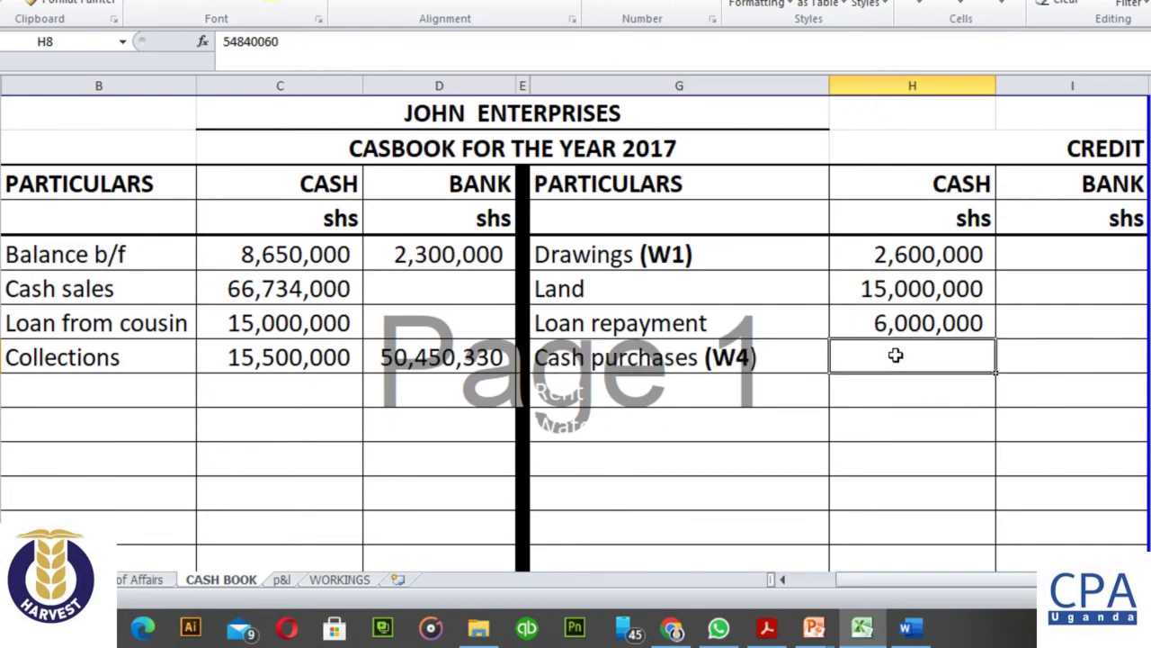
{"action": "left_click", "coordinate": [700, 346]}
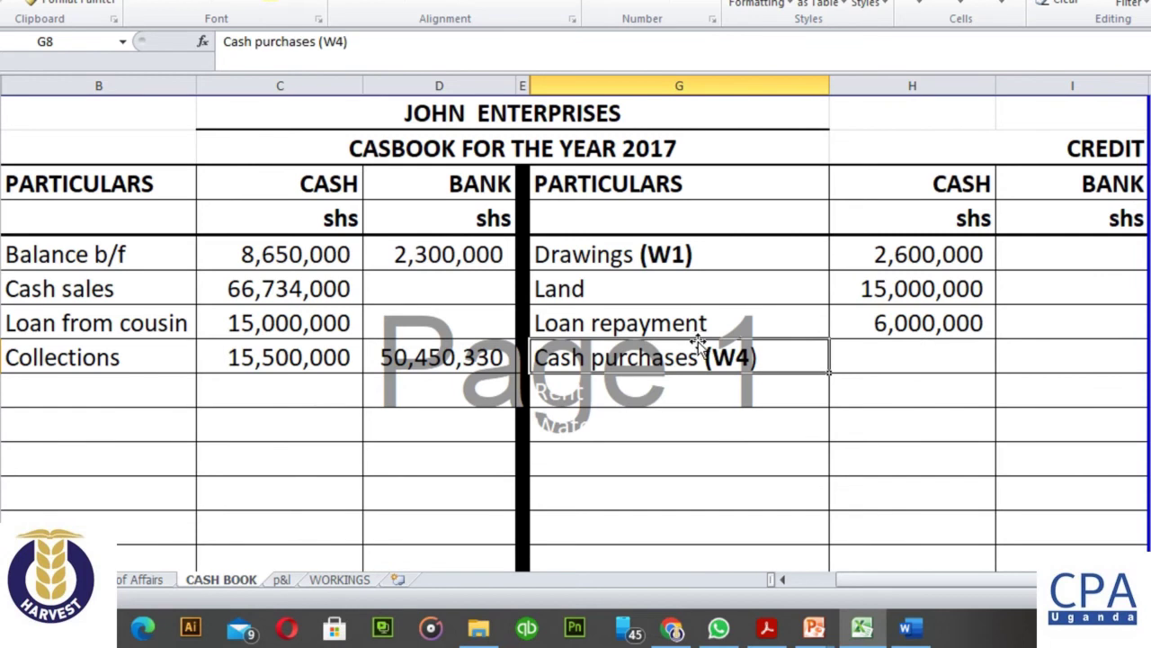
{"action": "left_click_drag", "start_coordinate": [925, 365], "coordinate": [1043, 351]}
{"action": "left_click", "coordinate": [310, 7]}
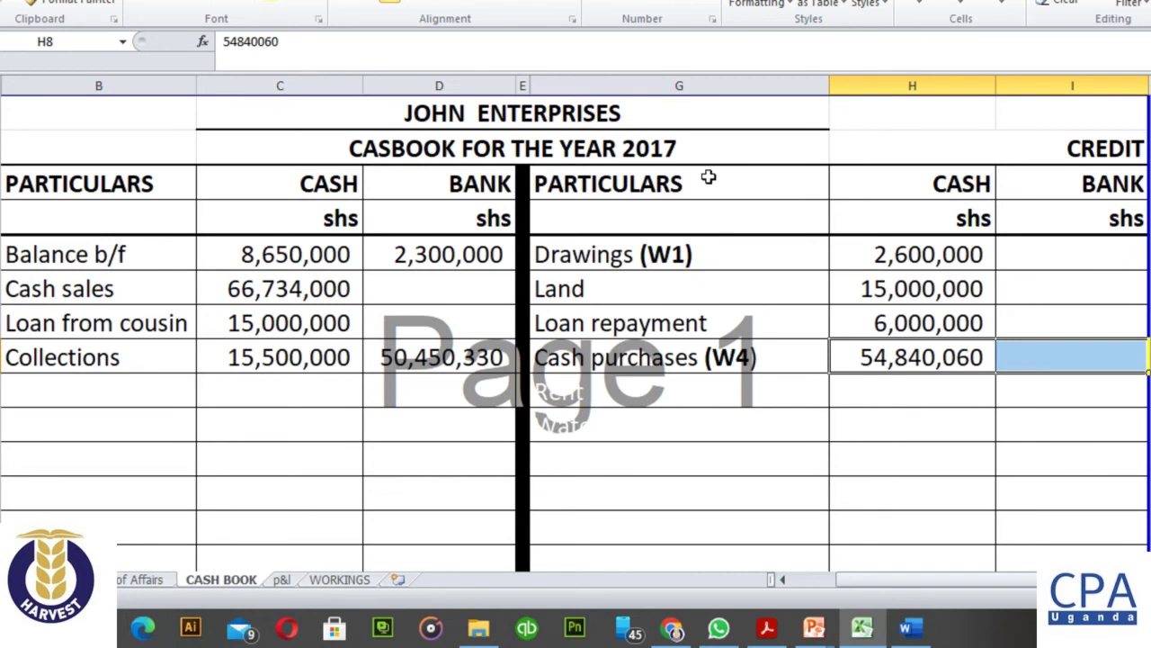
{"action": "left_click", "coordinate": [893, 357]}
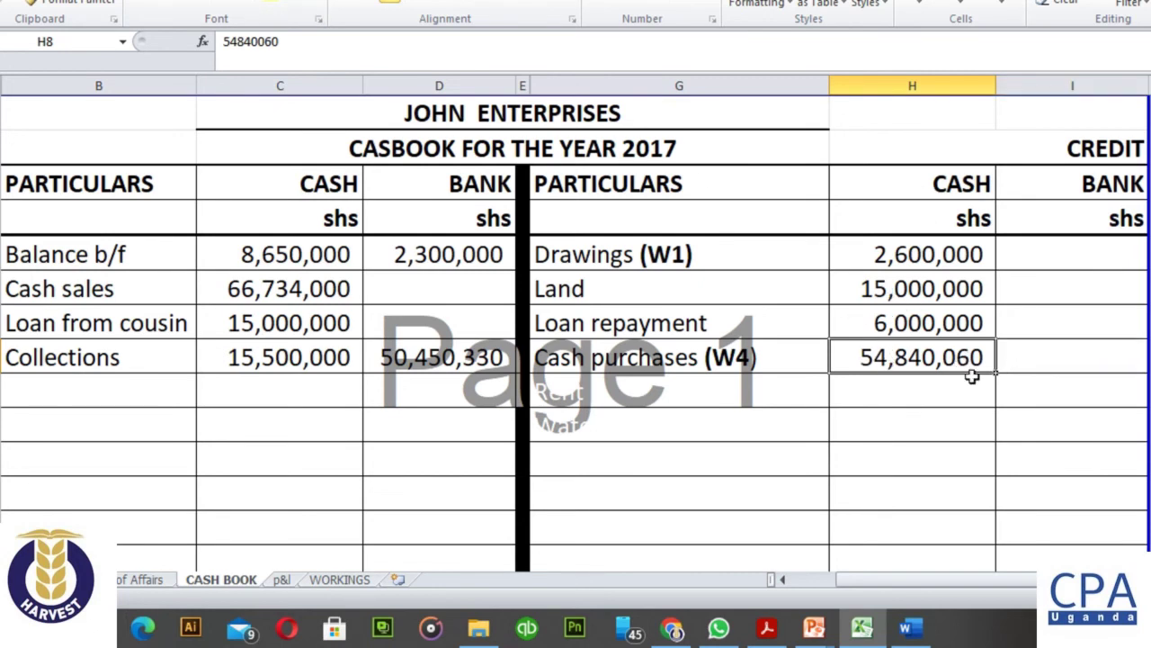
Reveal Rent and its 18,000,000 amount in row 9
{"action": "left_click", "coordinate": [637, 390]}
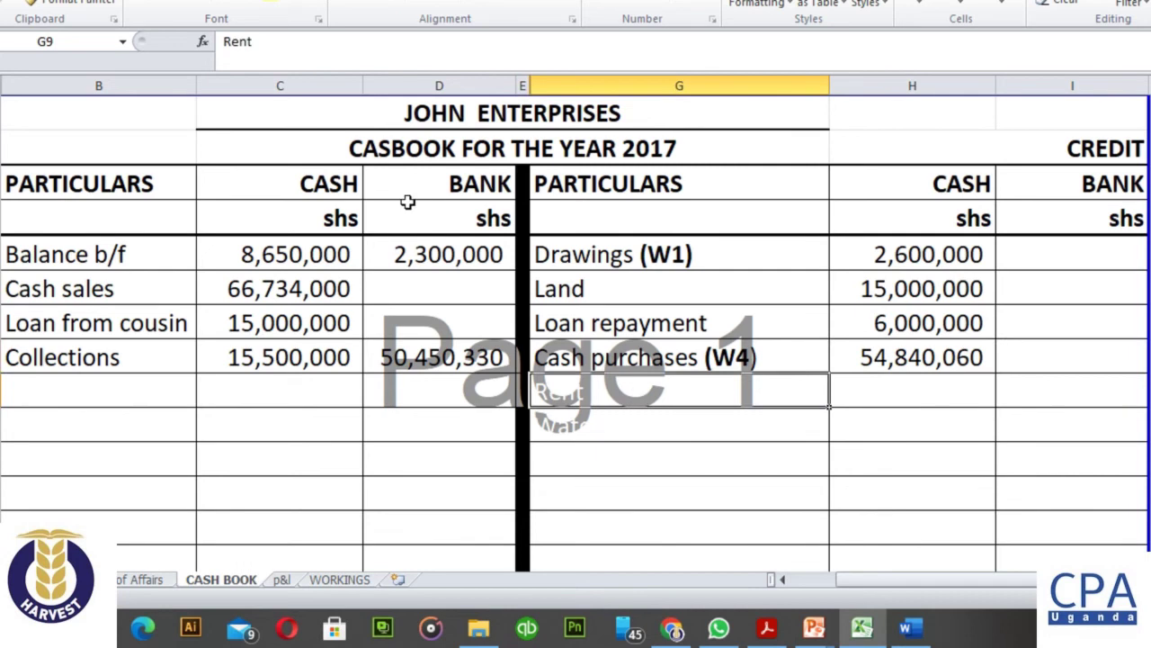
{"action": "left_click", "coordinate": [306, 5]}
{"action": "left_click", "coordinate": [887, 385]}
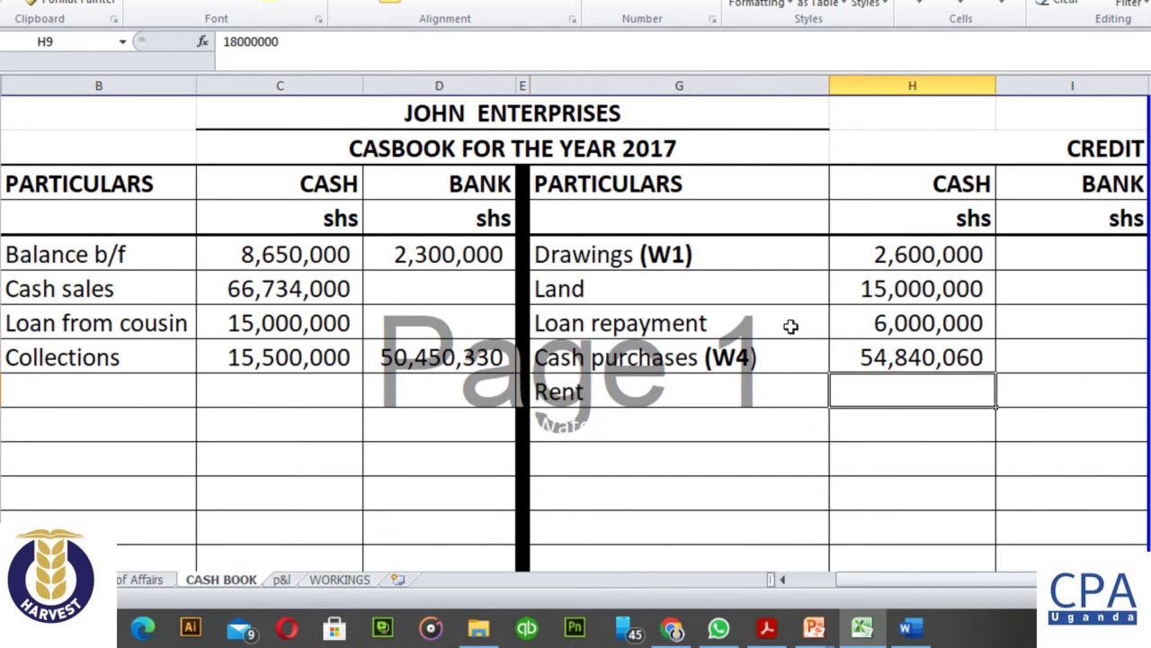
{"action": "left_click", "coordinate": [306, 5]}
{"action": "left_click", "coordinate": [1109, 388]}
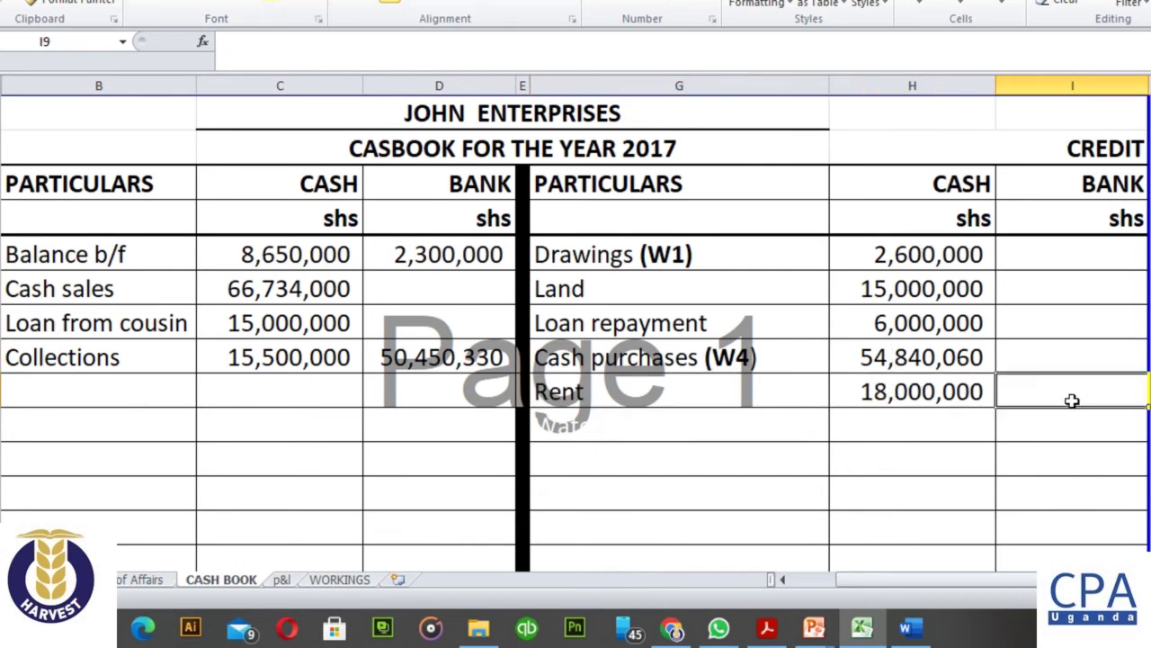
{"action": "left_click", "coordinate": [928, 393]}
Reveal Water bill at 1,500,000 and Electricity bill at 5,600,000
{"action": "left_click", "coordinate": [666, 420]}
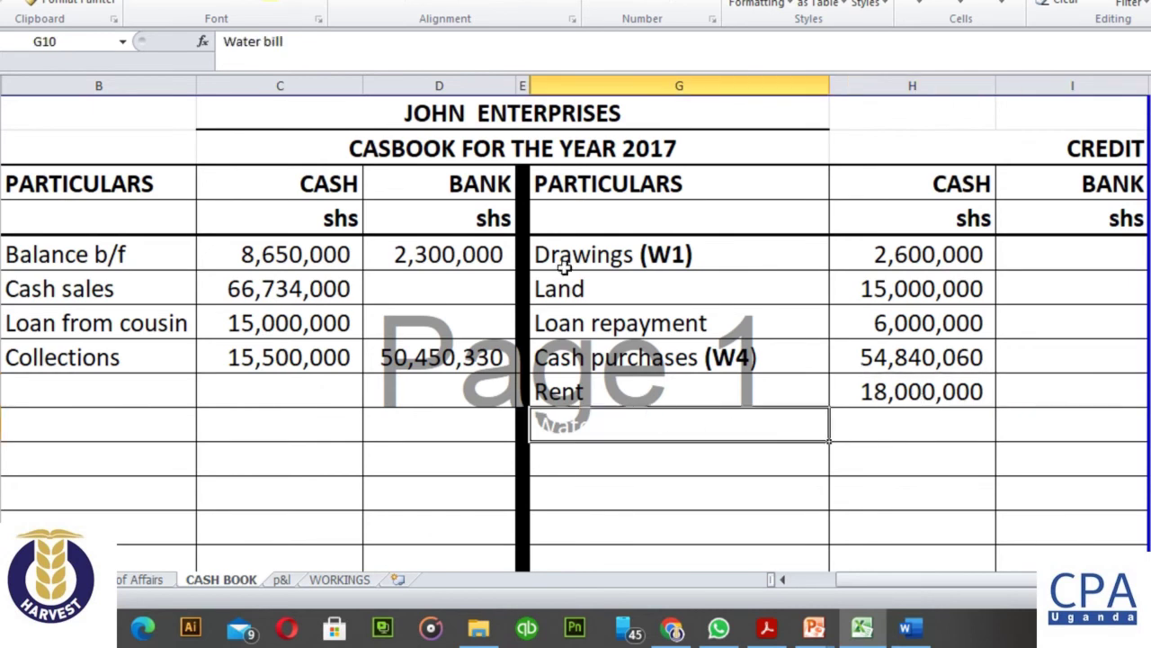
{"action": "left_click", "coordinate": [292, 5]}
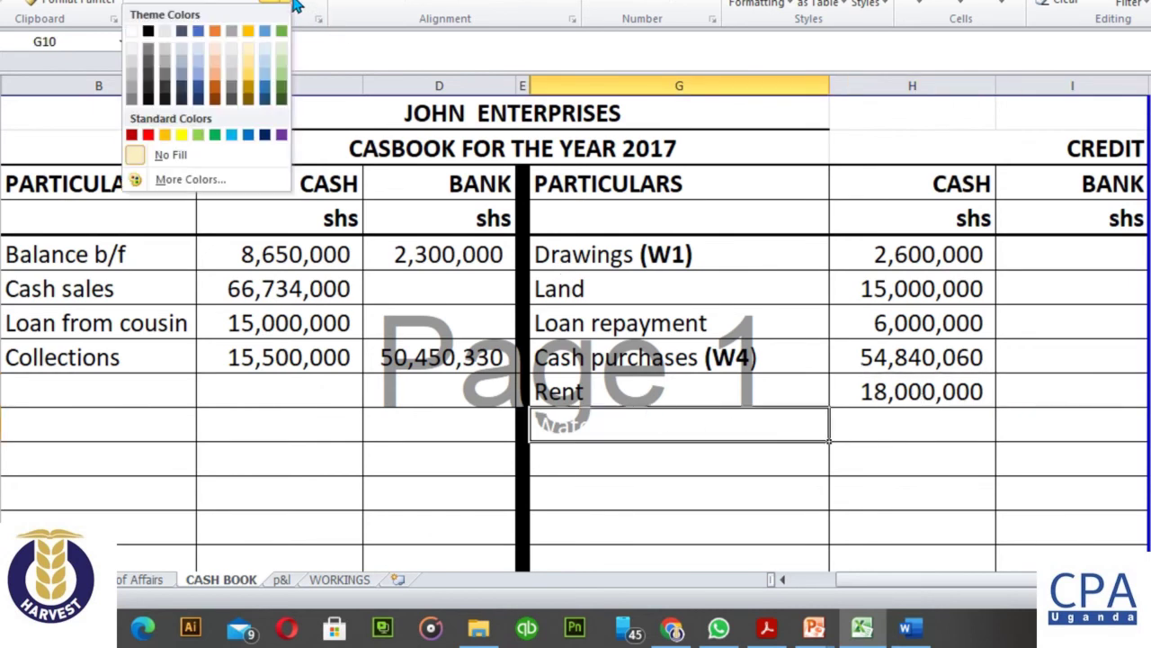
{"action": "left_click", "coordinate": [297, 4]}
{"action": "left_click", "coordinate": [864, 433]}
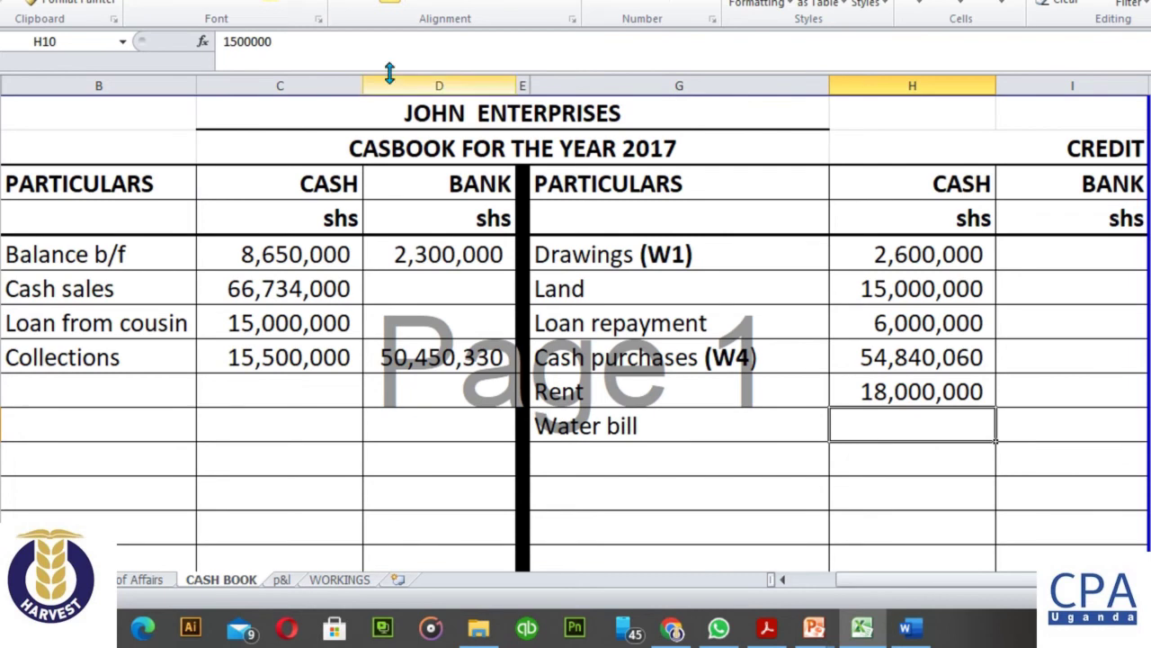
{"action": "left_click", "coordinate": [1054, 432]}
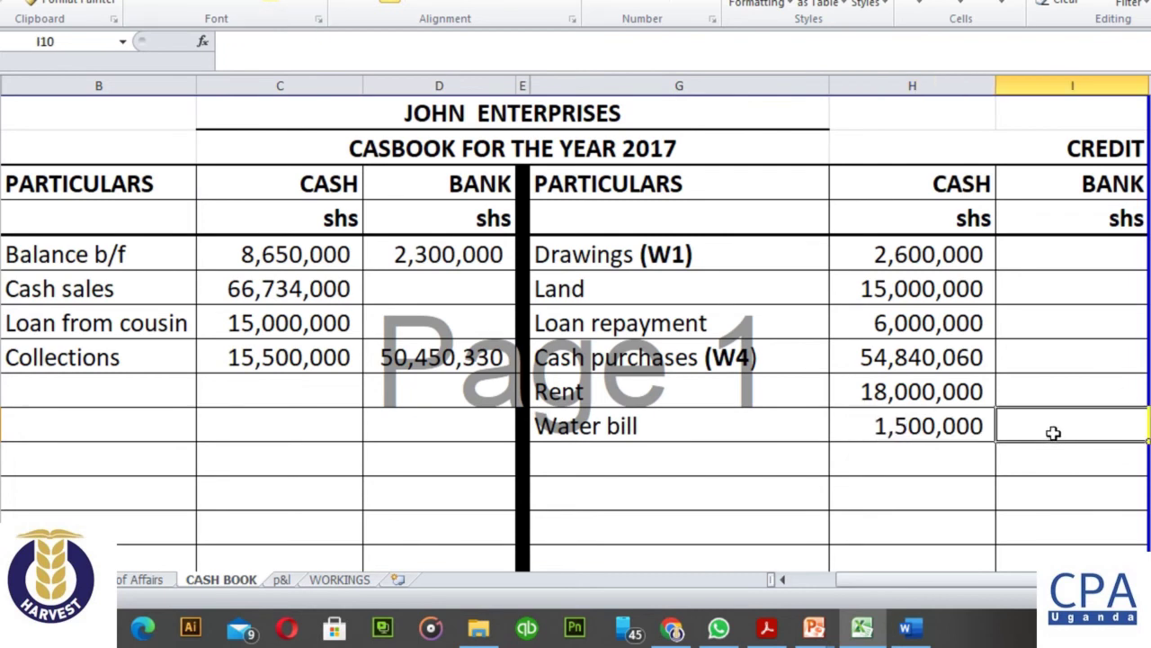
{"action": "left_click", "coordinate": [655, 456]}
{"action": "left_click", "coordinate": [297, 4]}
{"action": "left_click", "coordinate": [931, 454]}
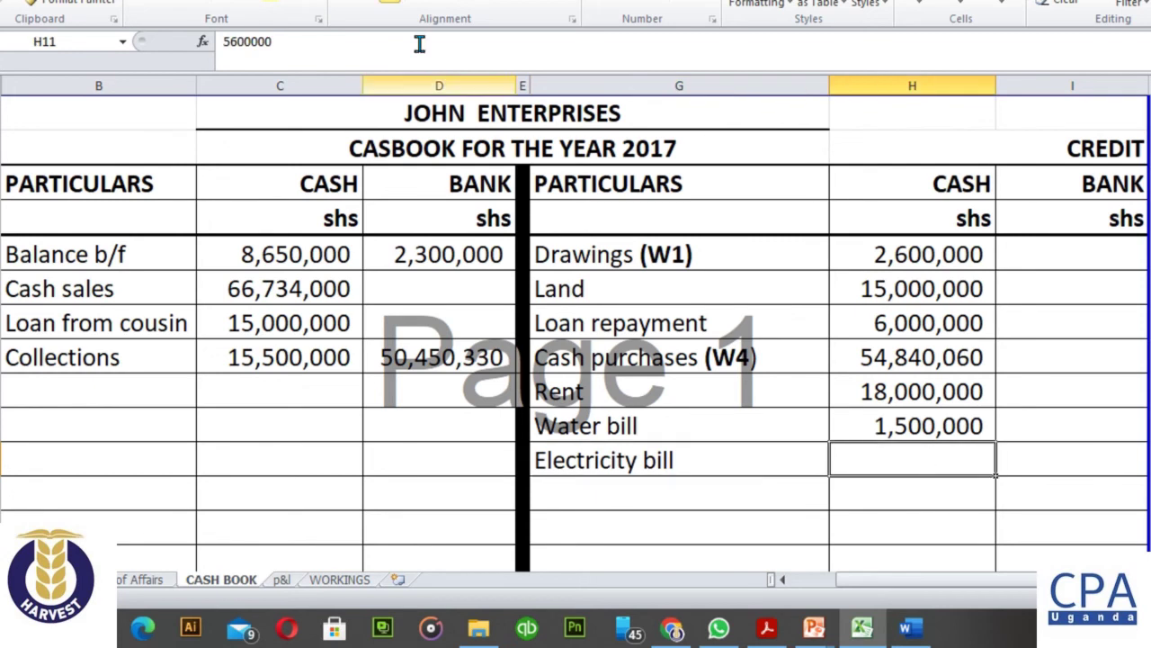
{"action": "left_click", "coordinate": [296, 5]}
{"action": "left_click", "coordinate": [1054, 460]}
Reveal Salaries with its 6,500,000 bank amount, then bring up the question PDF
{"action": "left_click", "coordinate": [607, 494]}
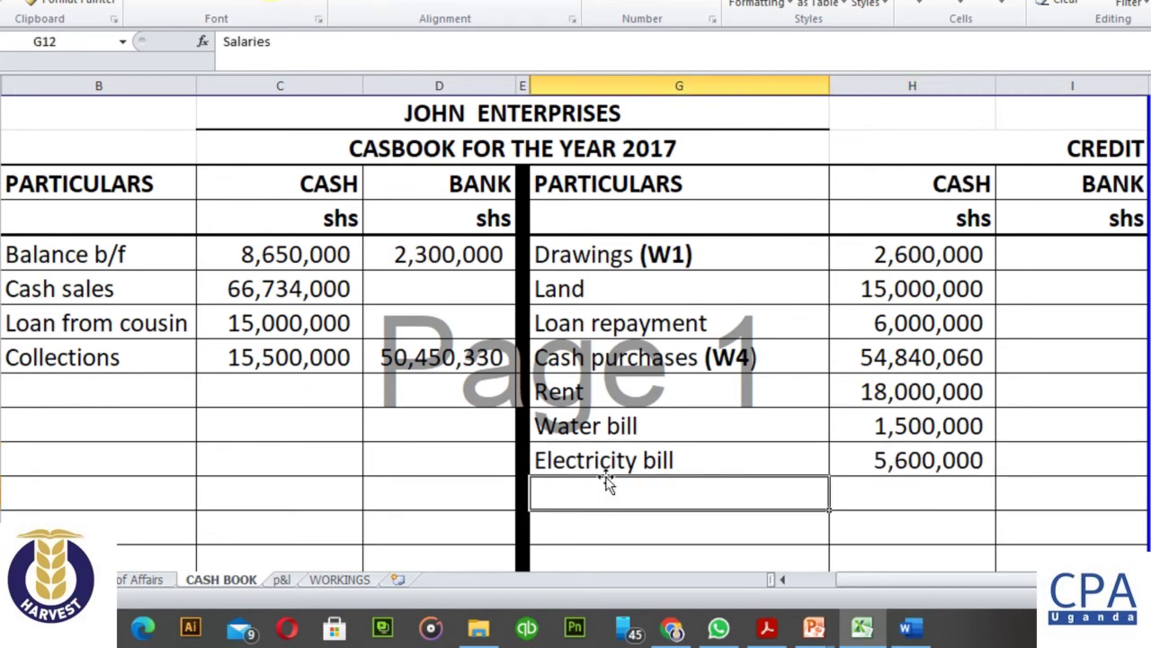
{"action": "left_click", "coordinate": [296, 4]}
{"action": "scroll", "coordinate": [823, 558], "scroll_direction": "down", "scroll_amount": 1}
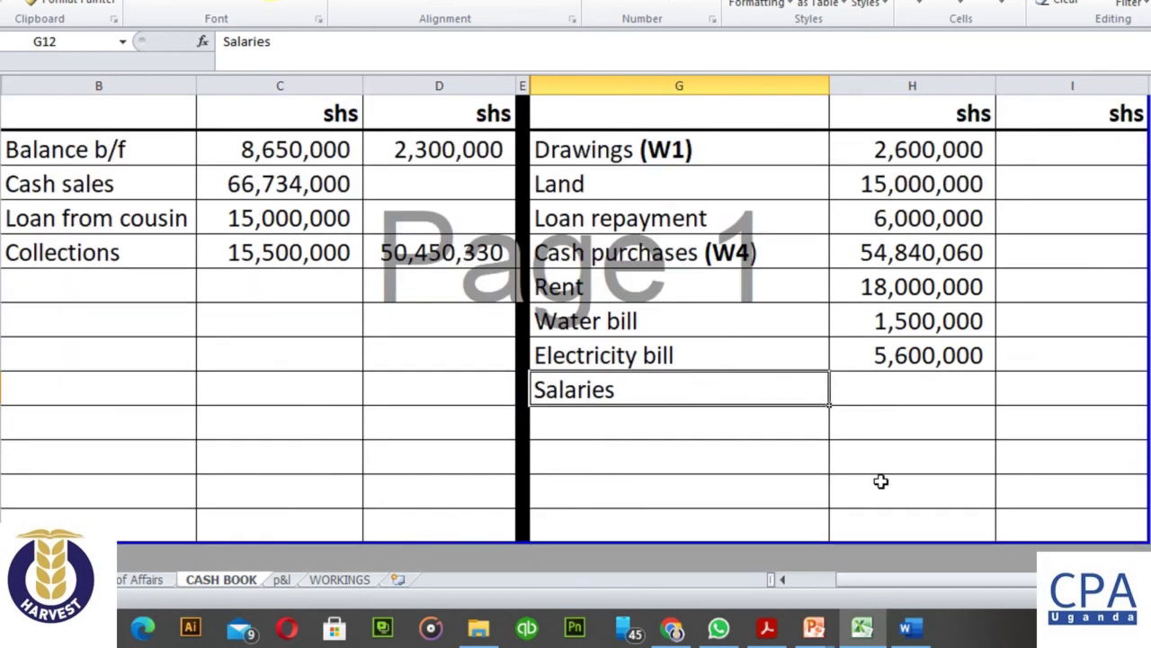
{"action": "left_click", "coordinate": [905, 396]}
{"action": "left_click", "coordinate": [1038, 383]}
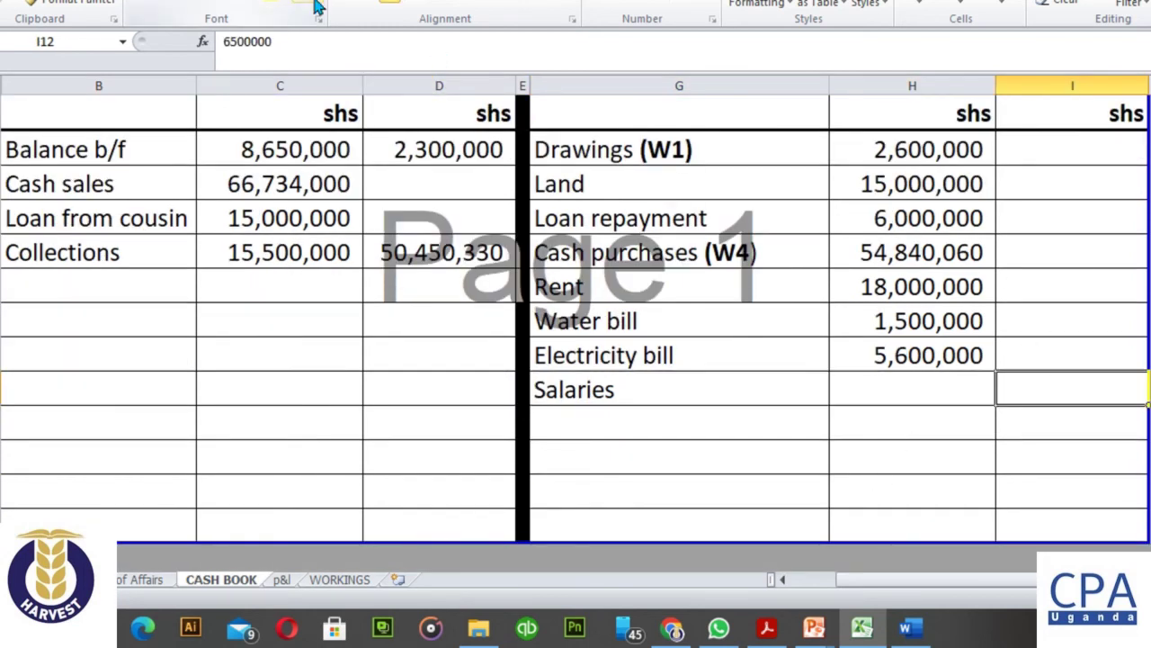
{"action": "left_click", "coordinate": [352, 16]}
{"action": "left_click", "coordinate": [696, 432]}
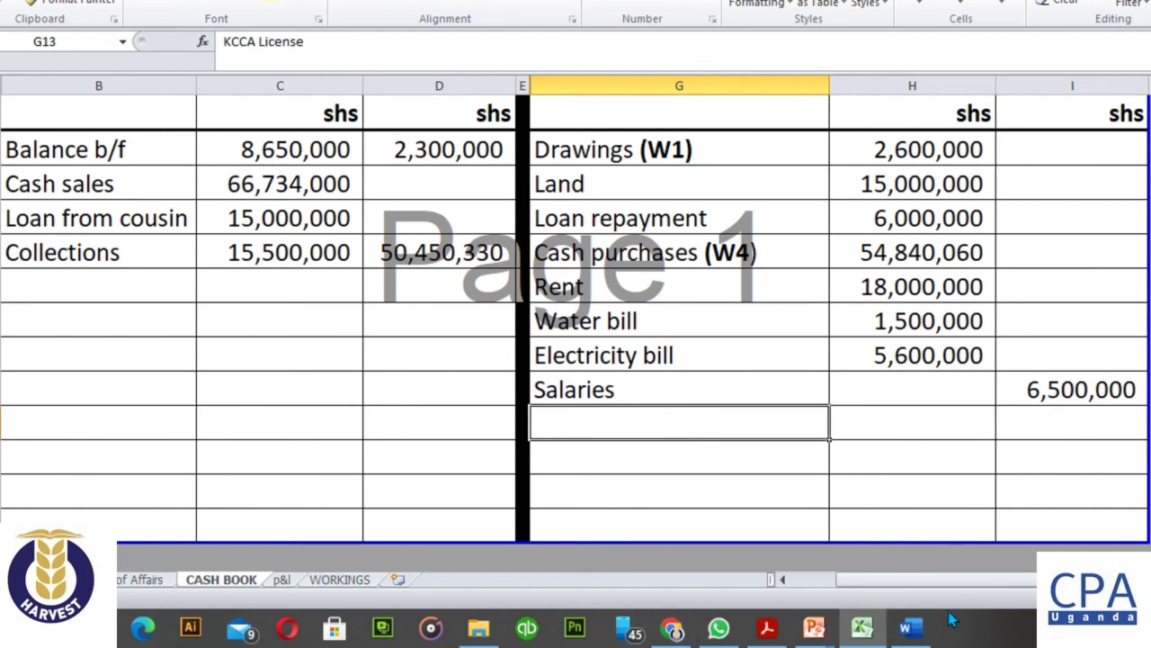
{"action": "left_click", "coordinate": [766, 627]}
Clear old ink markups, circle item 1, and underline Rent and its 18,000 figure
{"action": "scroll", "coordinate": [546, 296], "scroll_direction": "up", "scroll_amount": 1}
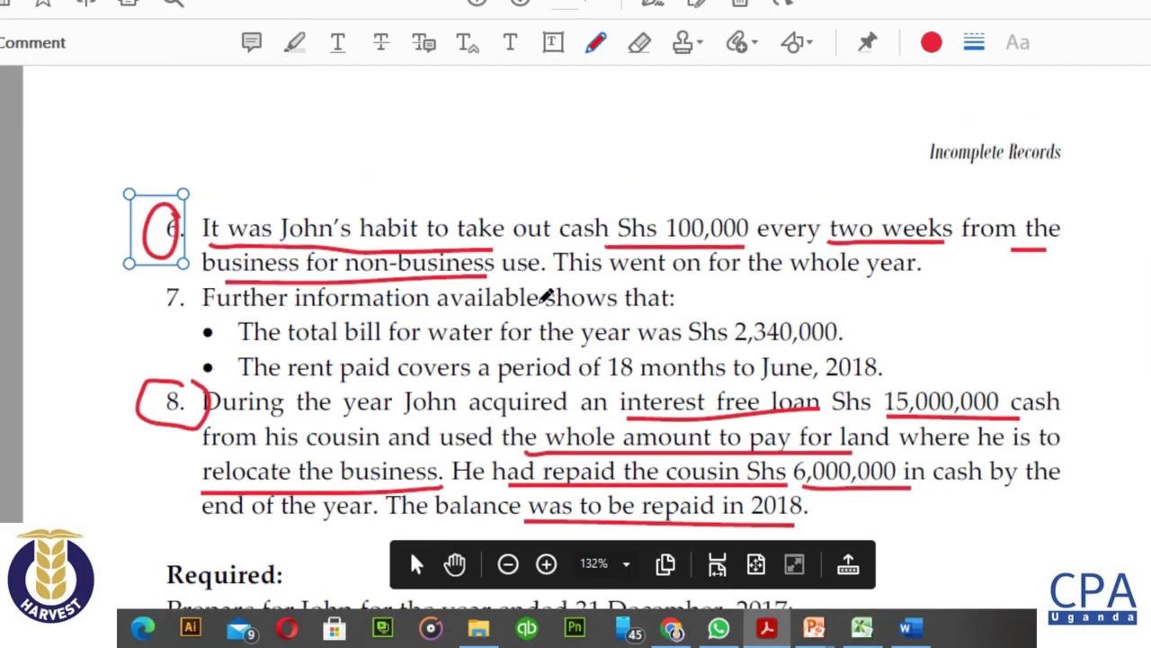
{"action": "scroll", "coordinate": [546, 296], "scroll_direction": "up", "scroll_amount": 5}
{"action": "scroll", "coordinate": [596, 337], "scroll_direction": "up", "scroll_amount": 10}
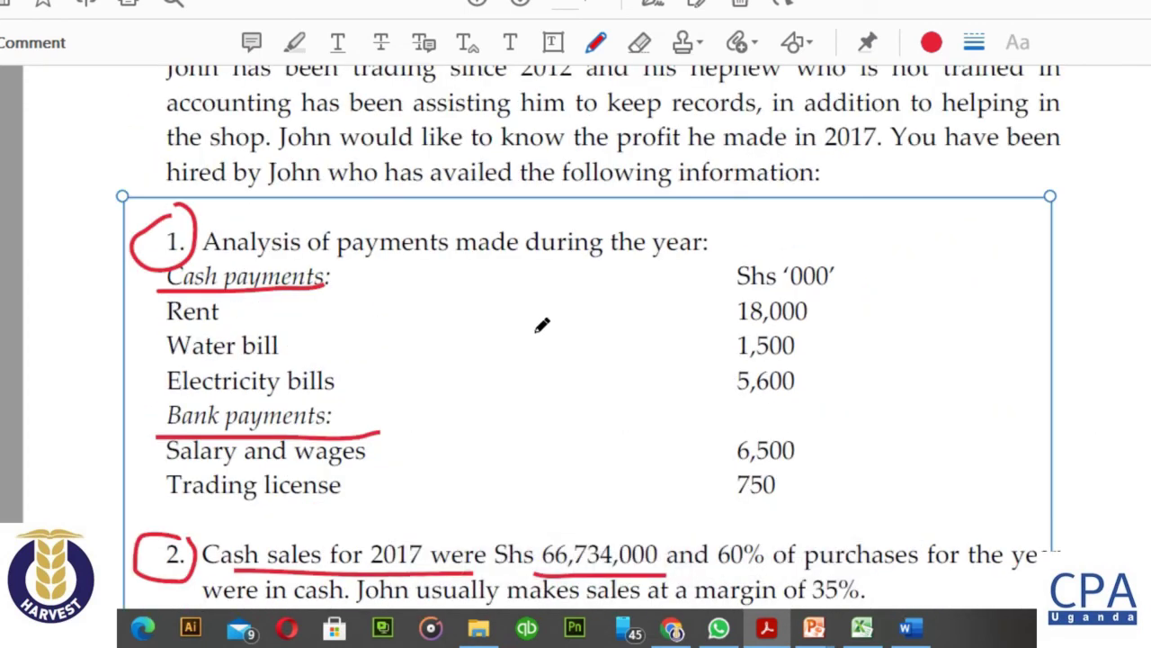
{"action": "key", "text": "Delete"}
{"action": "mouse_move", "coordinate": [183, 212]}
{"action": "left_mouse_down"}
{"action": "mouse_move", "coordinate": [162, 268]}
{"action": "mouse_move", "coordinate": [205, 220]}
{"action": "left_mouse_up"}
{"action": "left_click_drag", "start_coordinate": [169, 322], "coordinate": [226, 321]}
{"action": "left_click_drag", "start_coordinate": [736, 322], "coordinate": [835, 330]}
Underline water 1,500, electricity 5,600, salary and wages 6,500, trading licence 750, then return to Excel
{"action": "left_click_drag", "start_coordinate": [168, 359], "coordinate": [281, 362]}
{"action": "left_click_drag", "start_coordinate": [724, 364], "coordinate": [808, 363]}
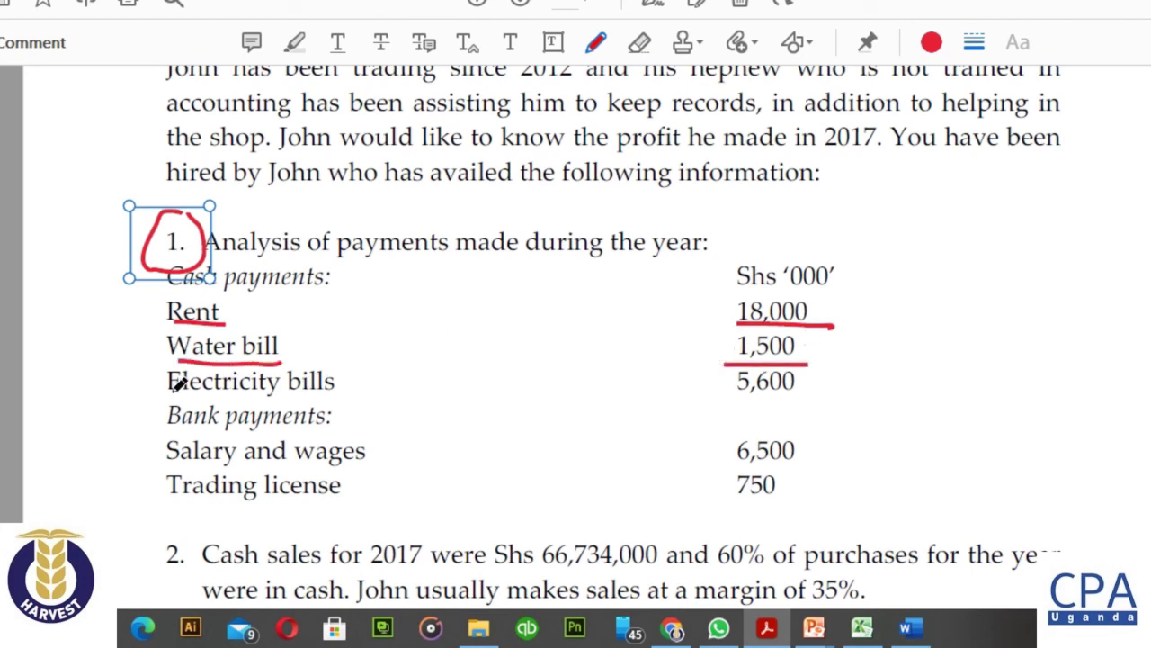
{"action": "left_click_drag", "start_coordinate": [174, 406], "coordinate": [363, 408]}
{"action": "left_click_drag", "start_coordinate": [714, 399], "coordinate": [818, 400]}
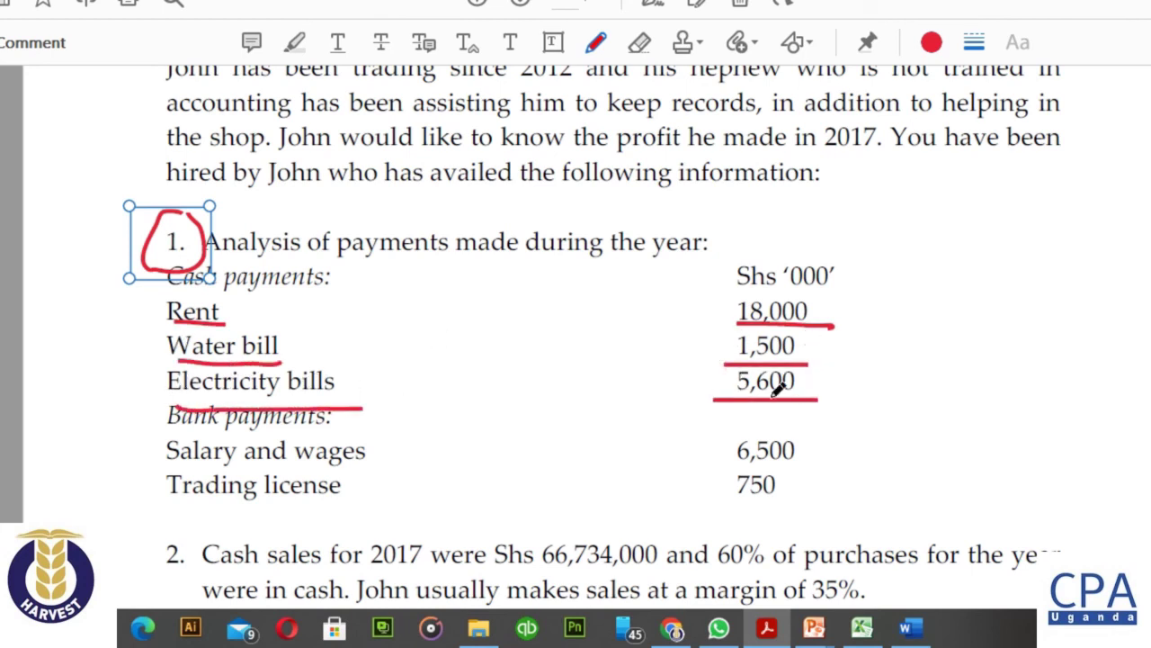
{"action": "left_click_drag", "start_coordinate": [169, 466], "coordinate": [399, 461]}
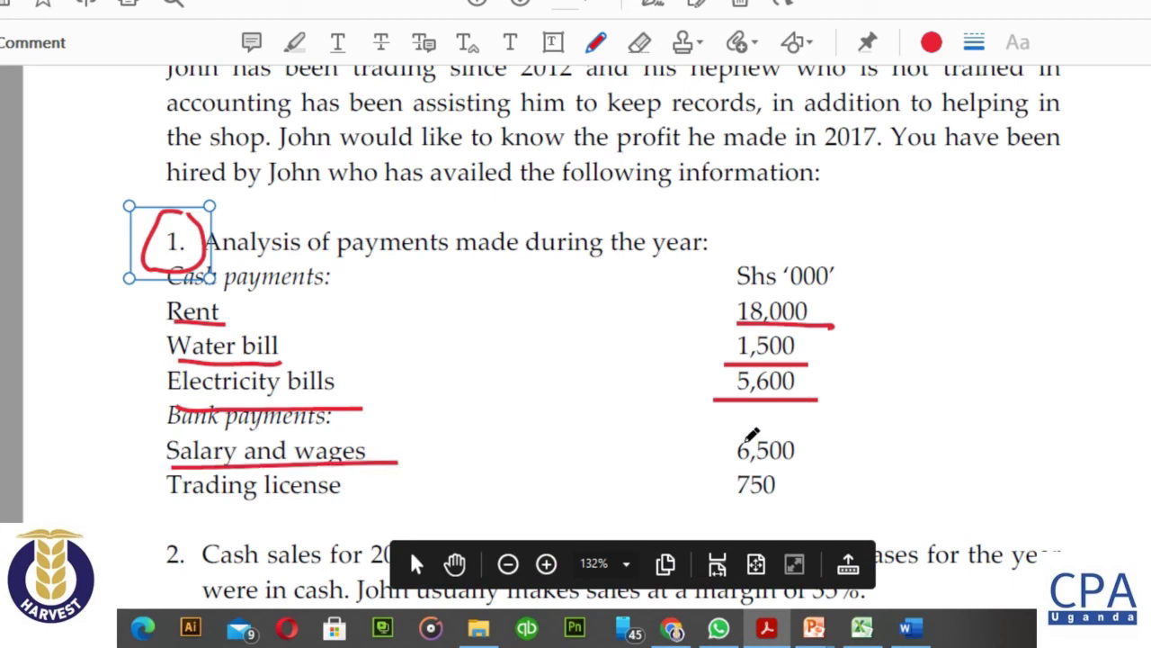
{"action": "left_click_drag", "start_coordinate": [702, 467], "coordinate": [848, 457]}
{"action": "left_click_drag", "start_coordinate": [155, 502], "coordinate": [367, 493]}
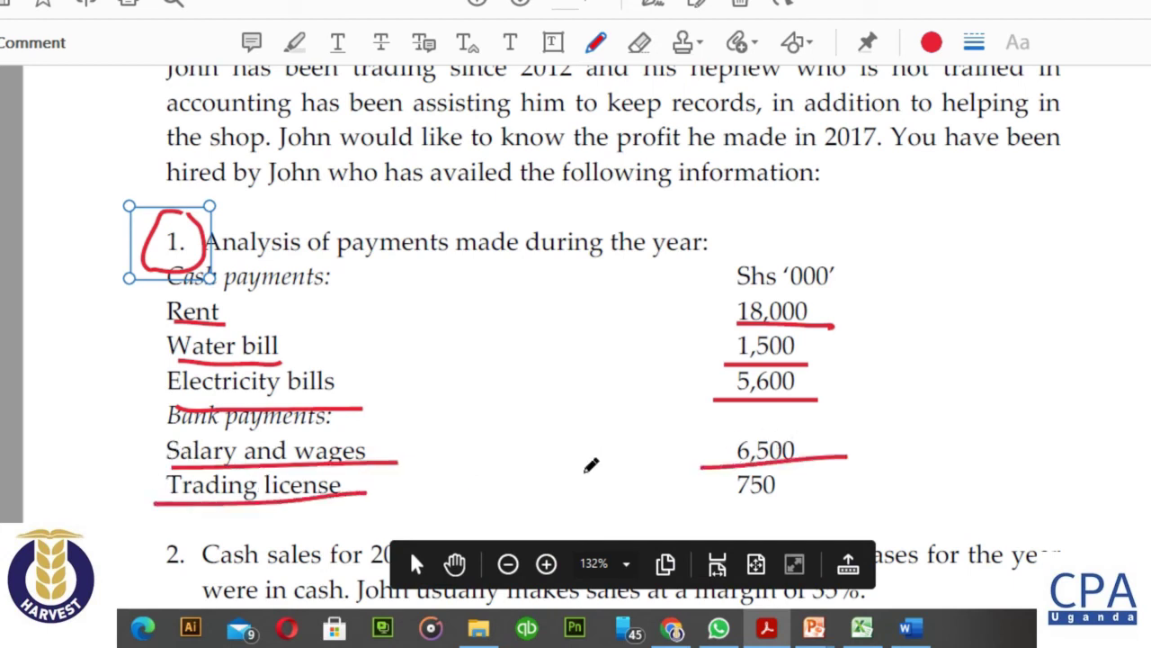
{"action": "left_click_drag", "start_coordinate": [707, 495], "coordinate": [847, 496]}
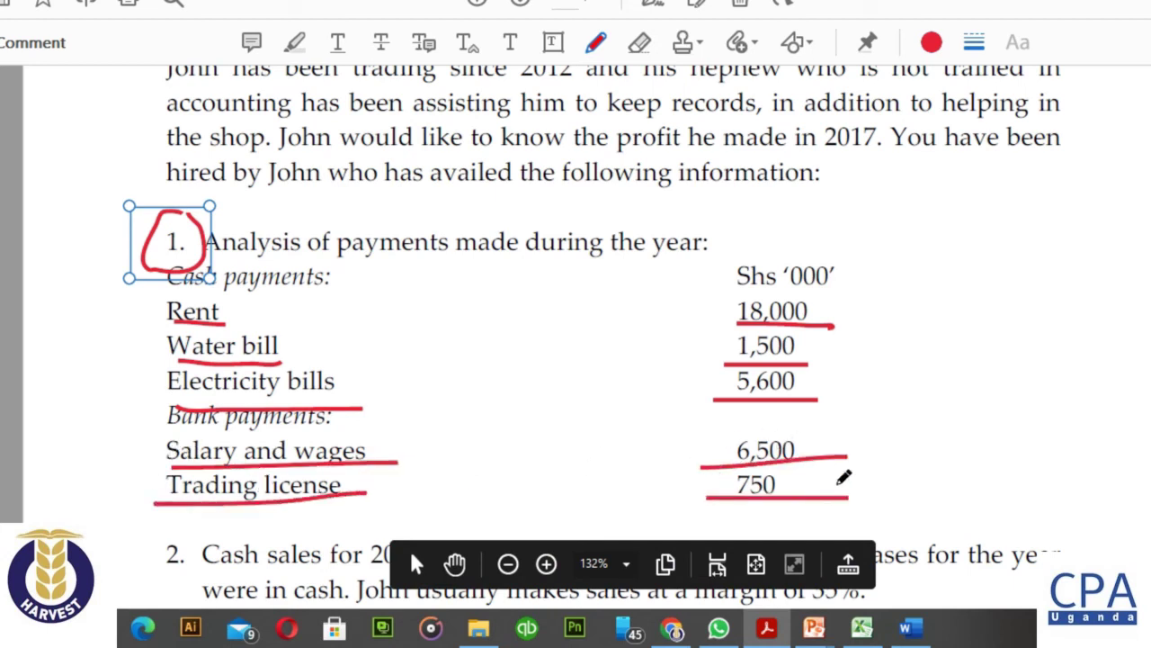
{"action": "left_click", "coordinate": [862, 627]}
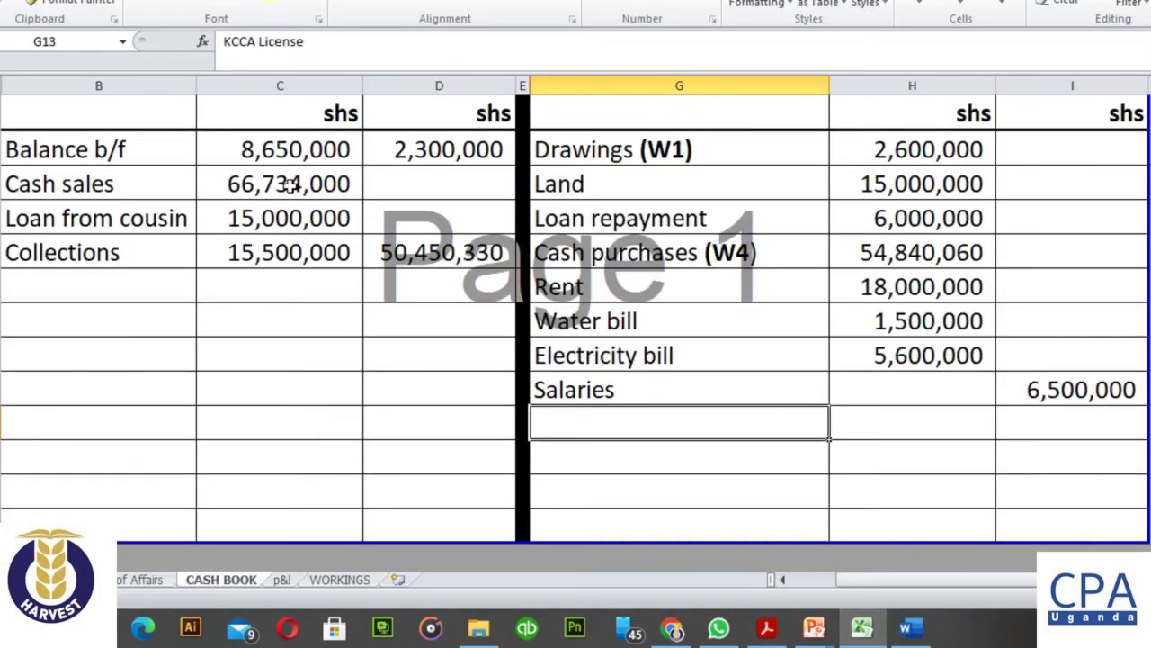
Enter KCCA License with 750,000 in the bank column
{"action": "key", "text": "Tab"}
{"action": "key", "text": "Tab"}
{"action": "type", "text": "750000"}
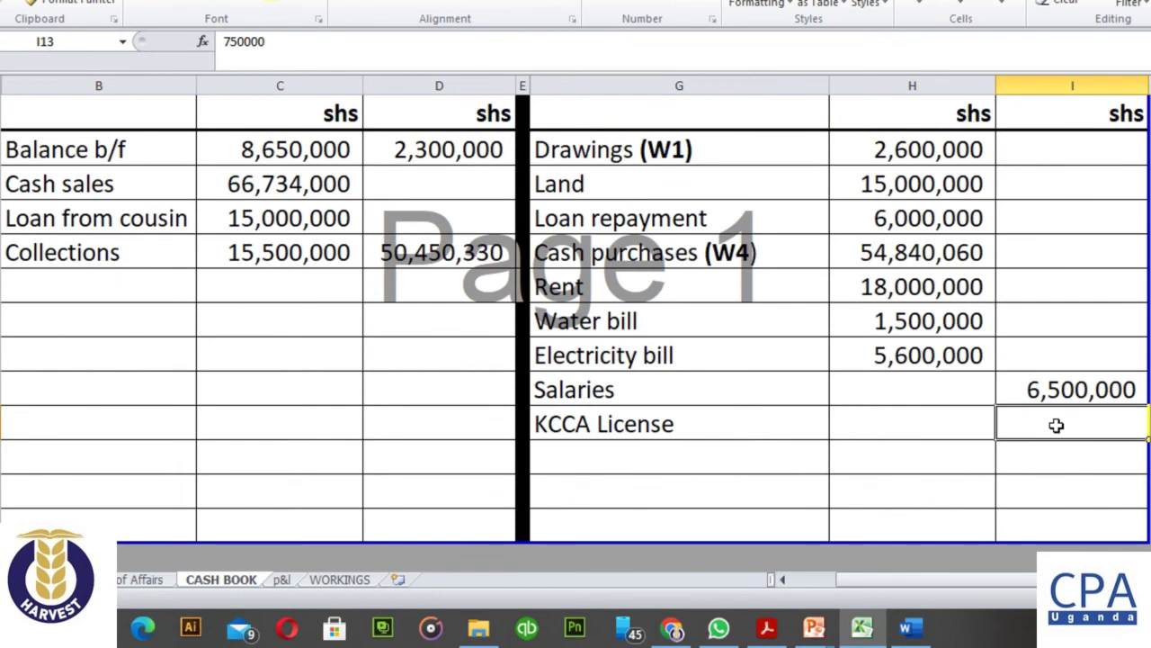
{"action": "key", "text": "ctrl+Return"}
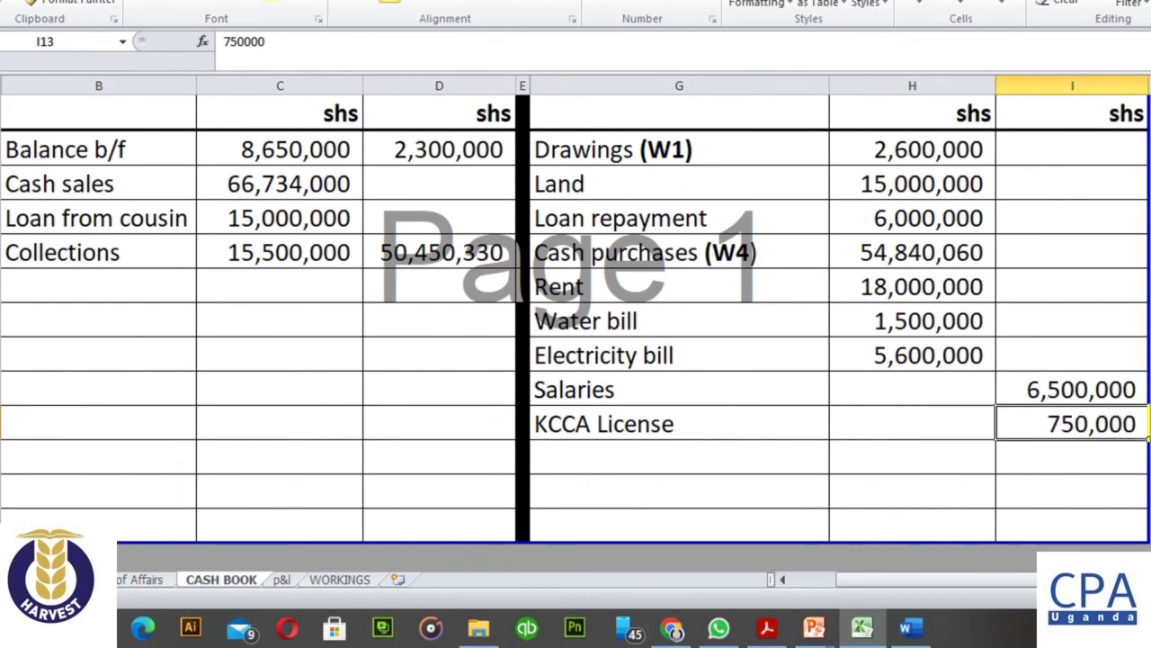
Add Payment to suppliers (W5) linked to =WORKINGS!C62, showing 35,563,040
{"action": "left_click", "coordinate": [660, 458]}
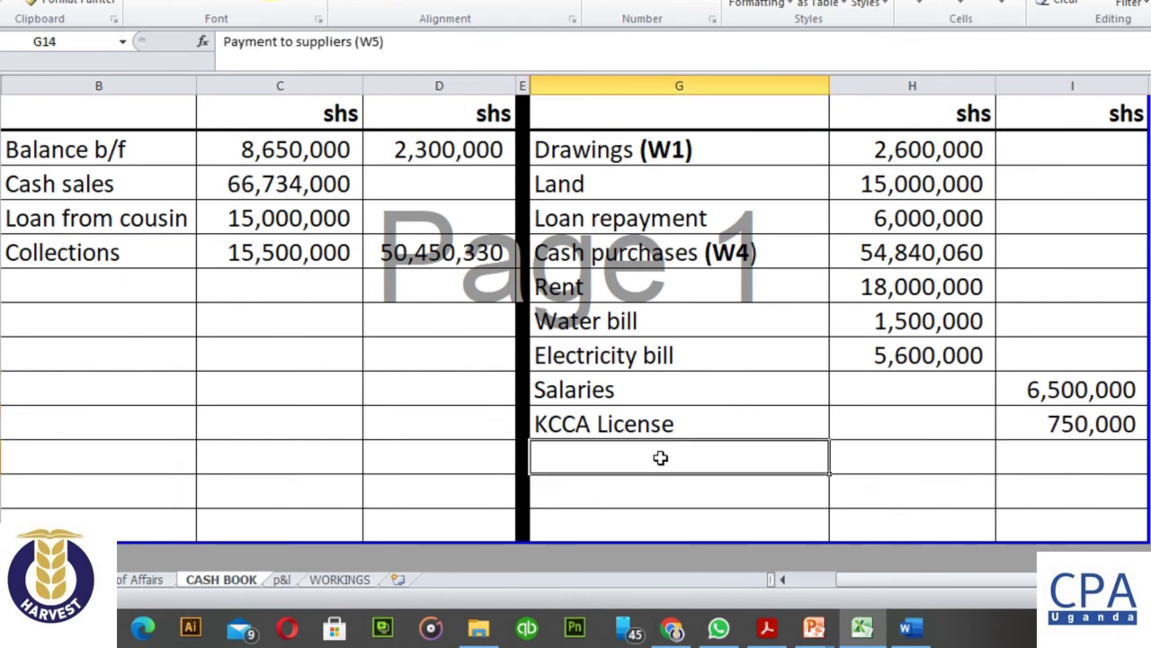
{"action": "left_click", "coordinate": [905, 459]}
{"action": "left_click", "coordinate": [1053, 459]}
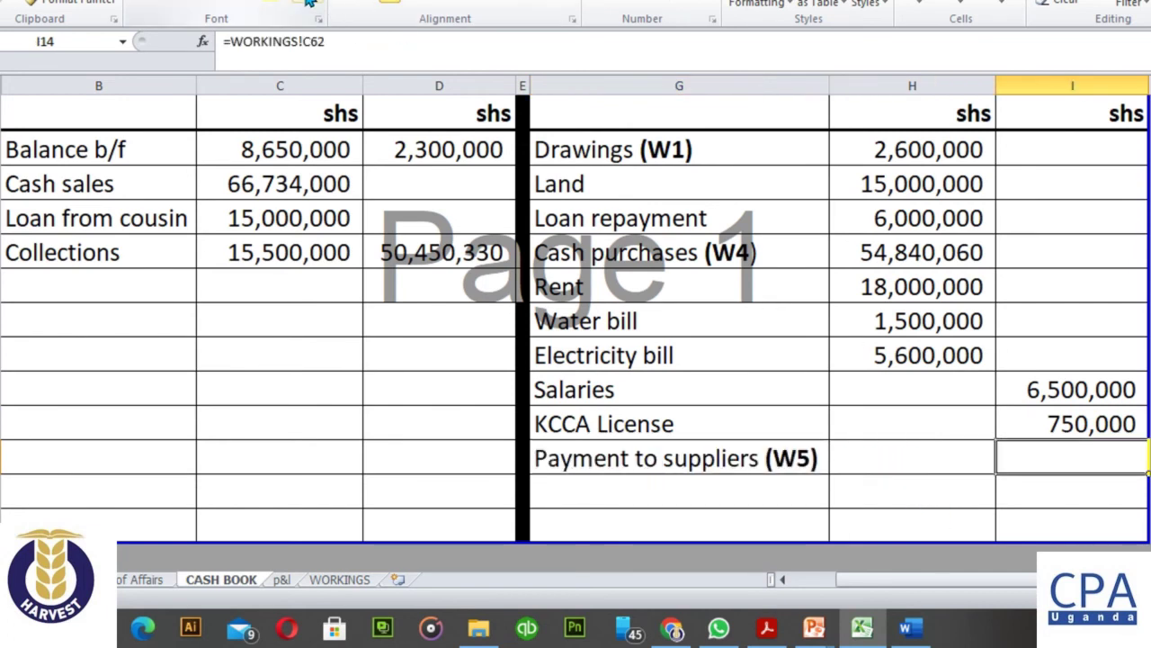
{"action": "left_click", "coordinate": [1150, 388]}
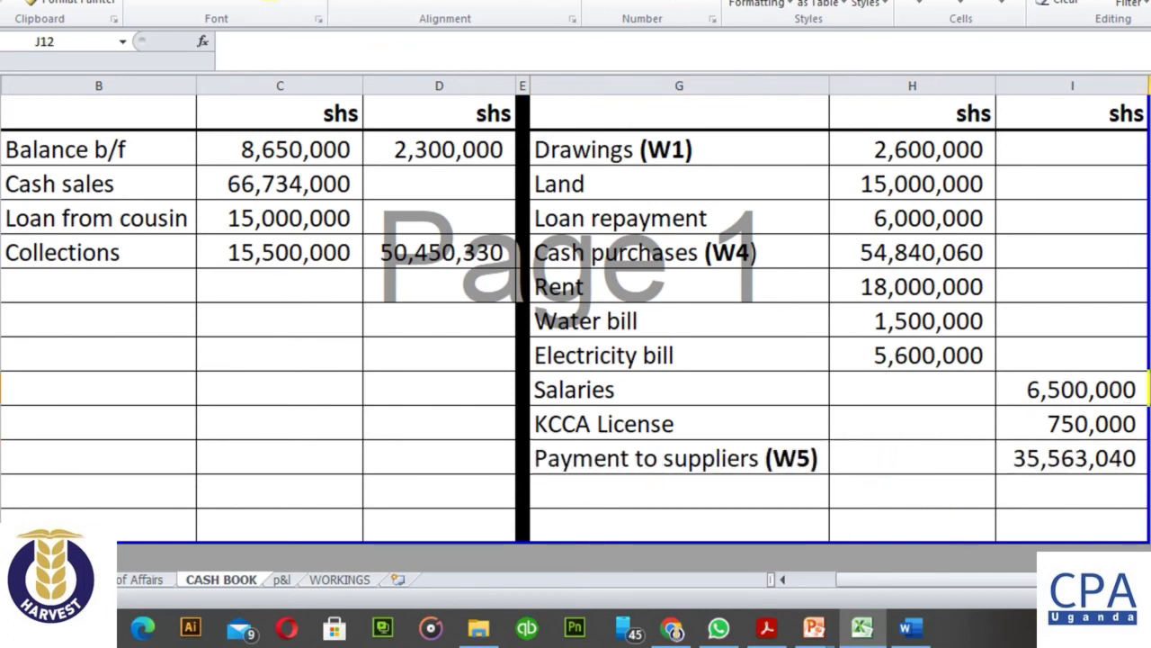
{"action": "left_click", "coordinate": [731, 266]}
{"action": "left_click", "coordinate": [768, 462]}
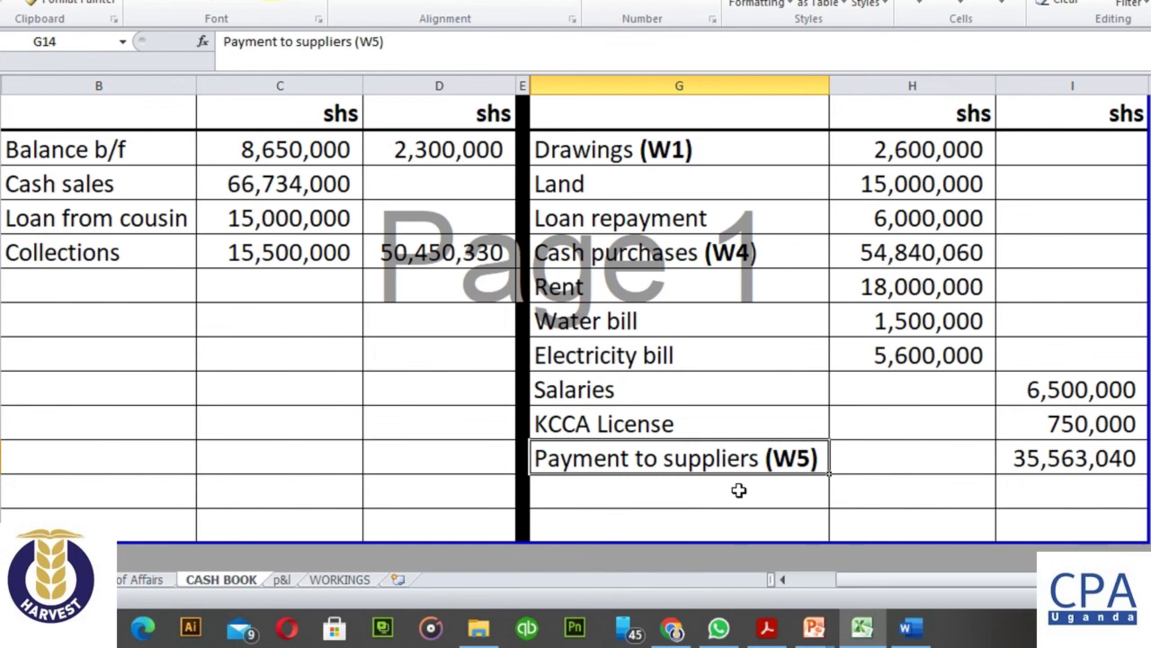
{"action": "left_click", "coordinate": [738, 489]}
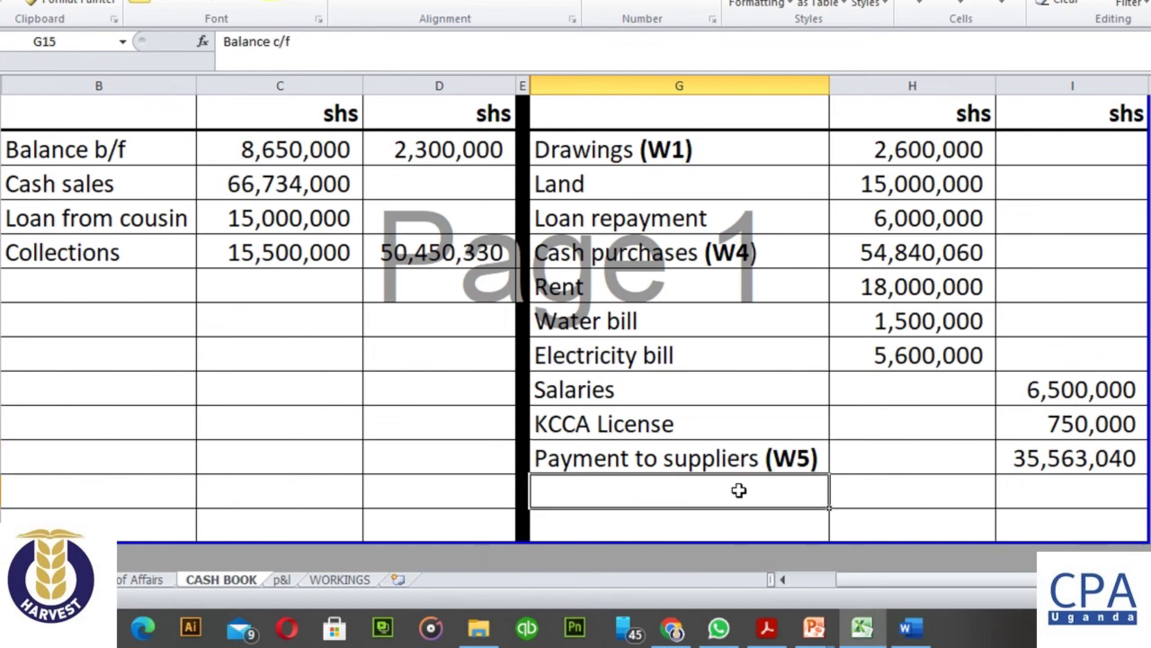
Bold Balance c/f, total both cash columns at 105,884,000, and carry forward 2,343,940 cash
{"action": "left_click", "coordinate": [304, 4]}
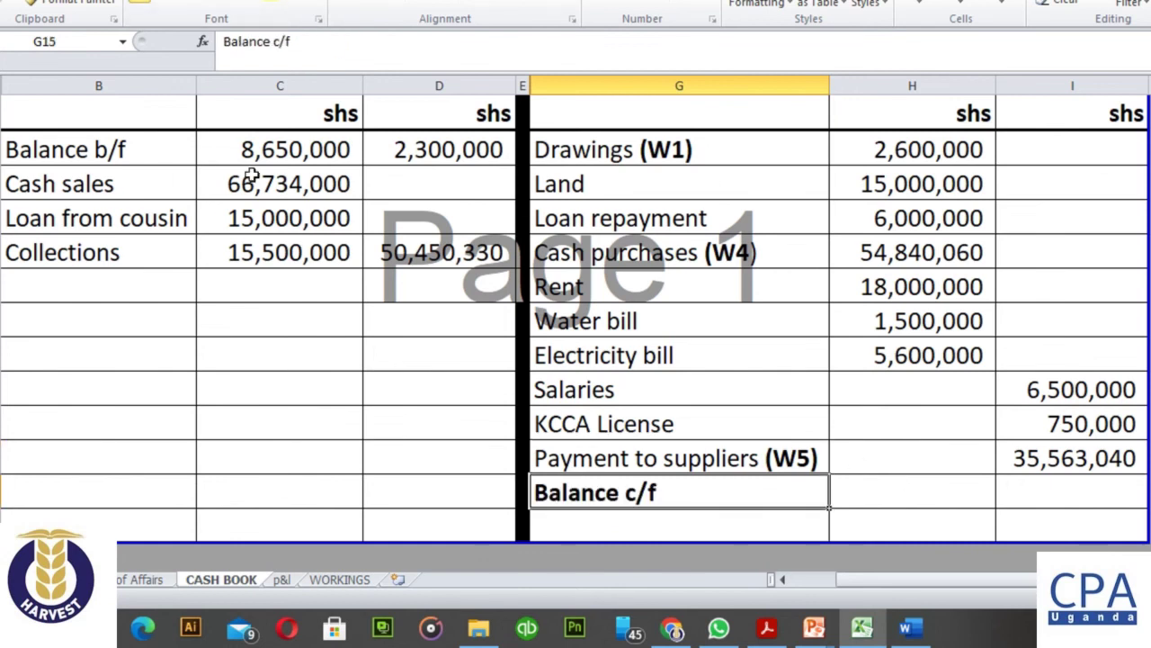
{"action": "scroll", "coordinate": [277, 207], "scroll_direction": "up", "scroll_amount": 1}
{"action": "left_click_drag", "start_coordinate": [273, 255], "coordinate": [276, 491]}
{"action": "scroll", "coordinate": [279, 477], "scroll_direction": "down", "scroll_amount": 1}
{"action": "scroll", "coordinate": [897, 199], "scroll_direction": "up", "scroll_amount": 1}
{"action": "left_click_drag", "start_coordinate": [929, 254], "coordinate": [923, 423]}
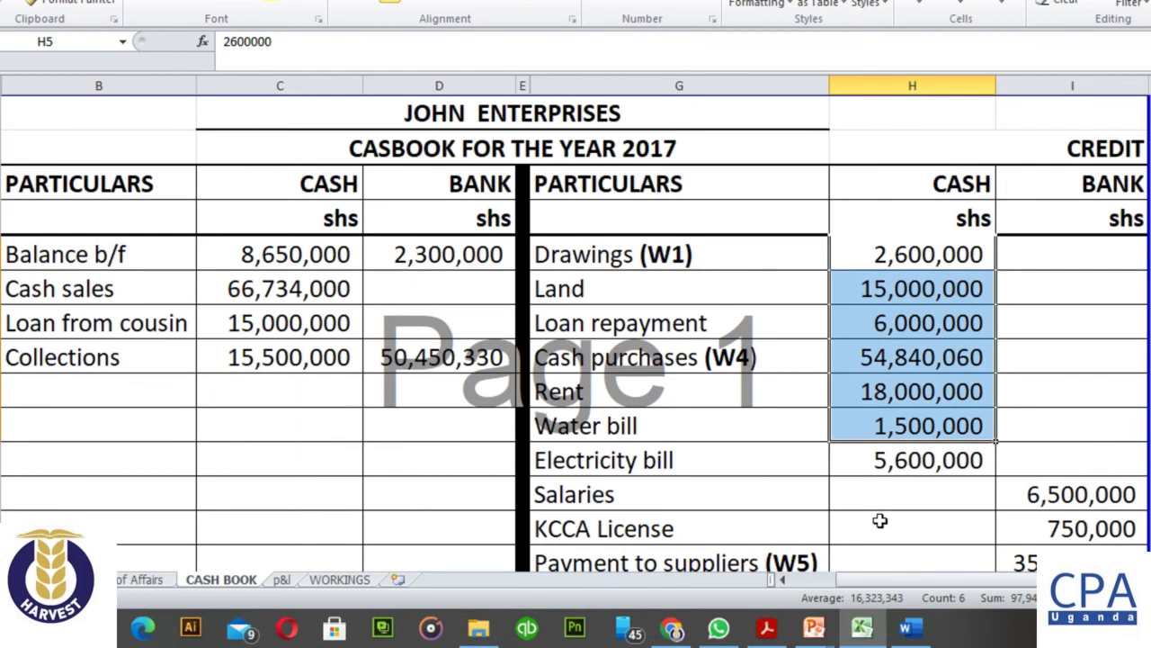
{"action": "scroll", "coordinate": [879, 519], "scroll_direction": "down", "scroll_amount": 1}
{"action": "left_click", "coordinate": [315, 513]}
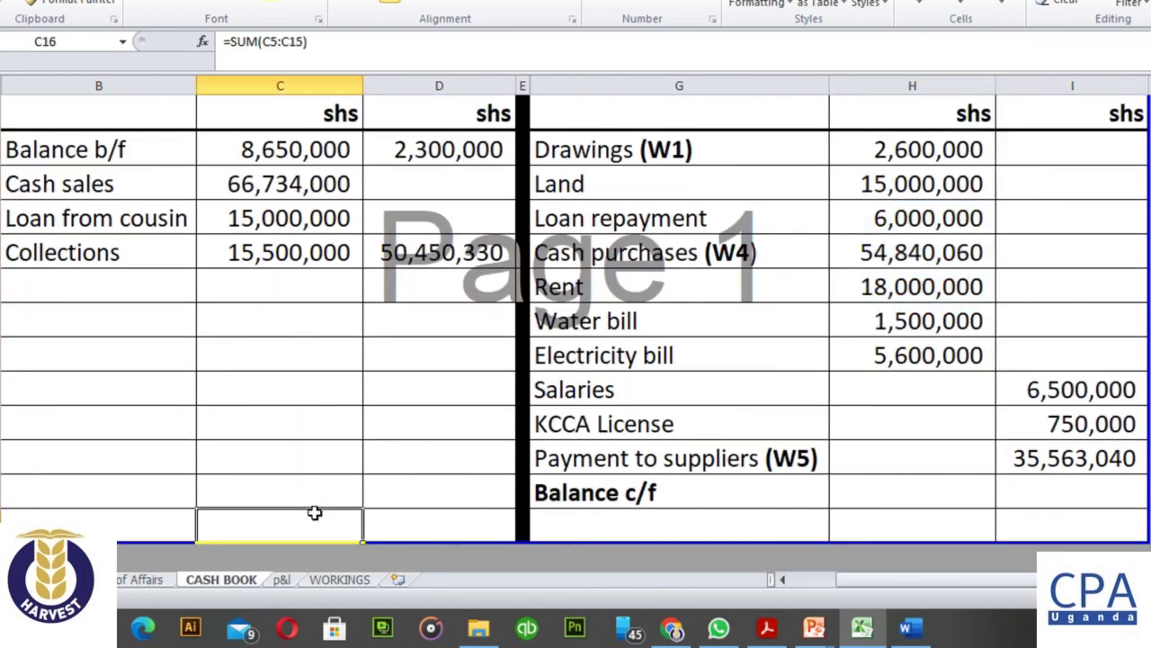
{"action": "left_click", "coordinate": [306, 5]}
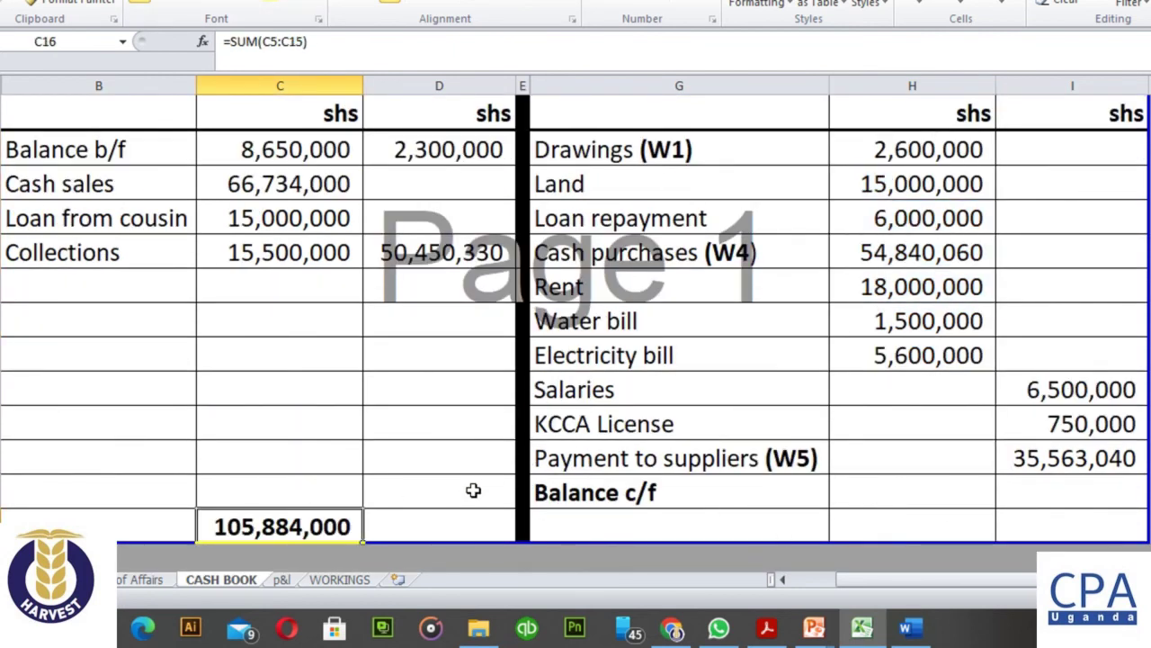
{"action": "left_click", "coordinate": [909, 527]}
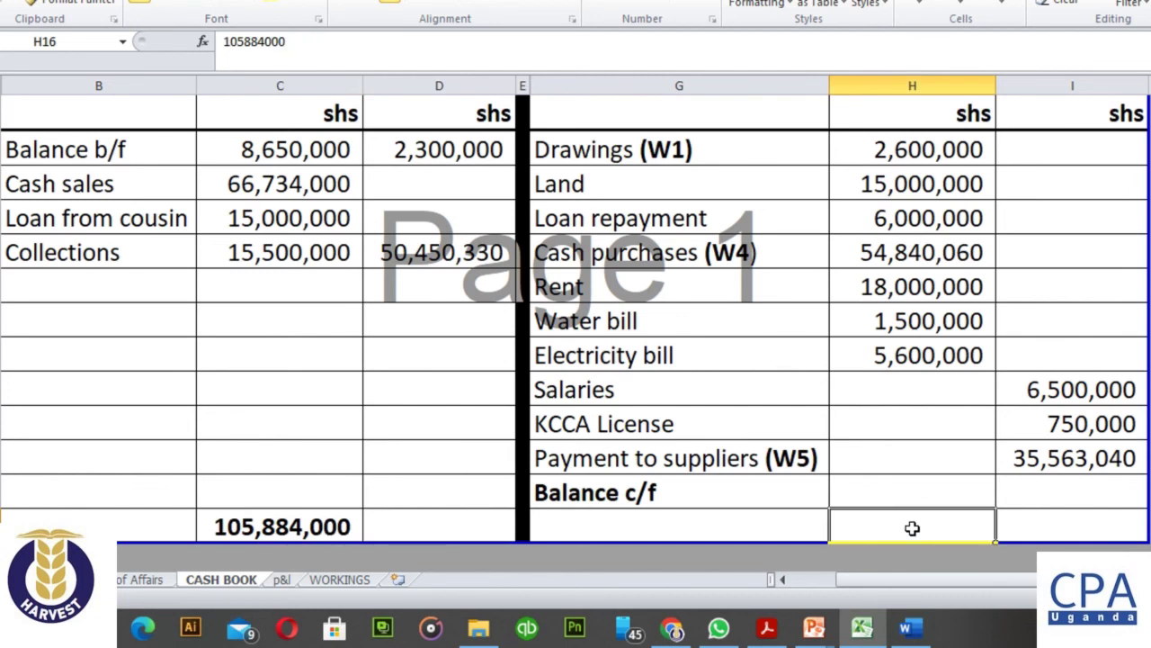
{"action": "left_click", "coordinate": [306, 5]}
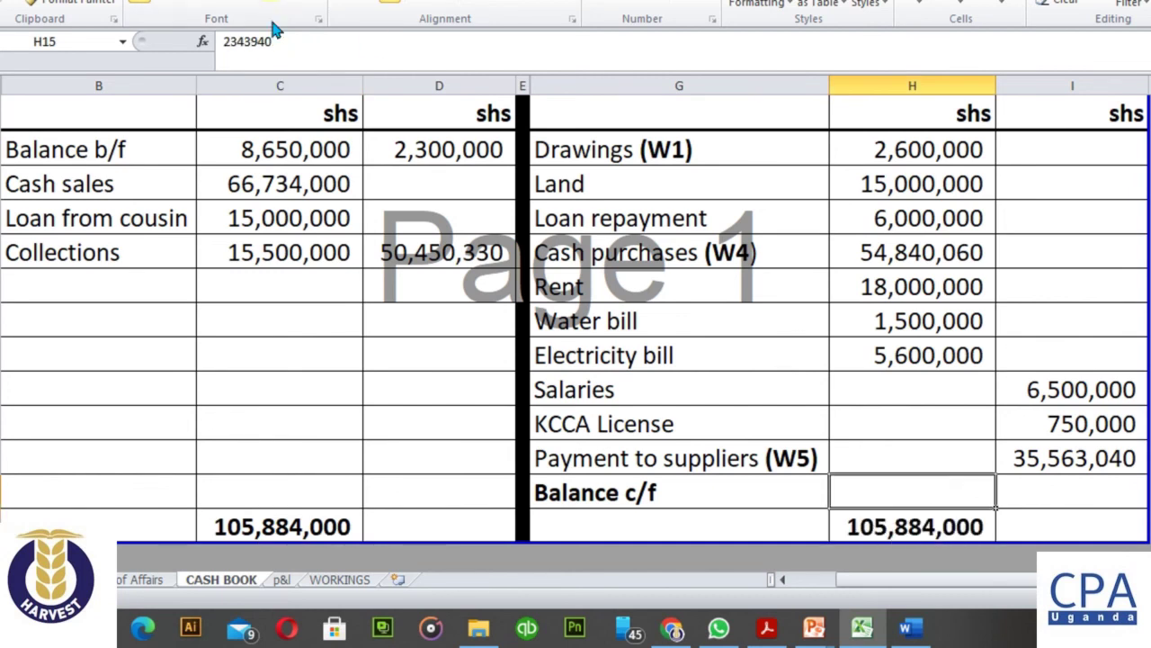
{"action": "key", "text": "ctrl+Return"}
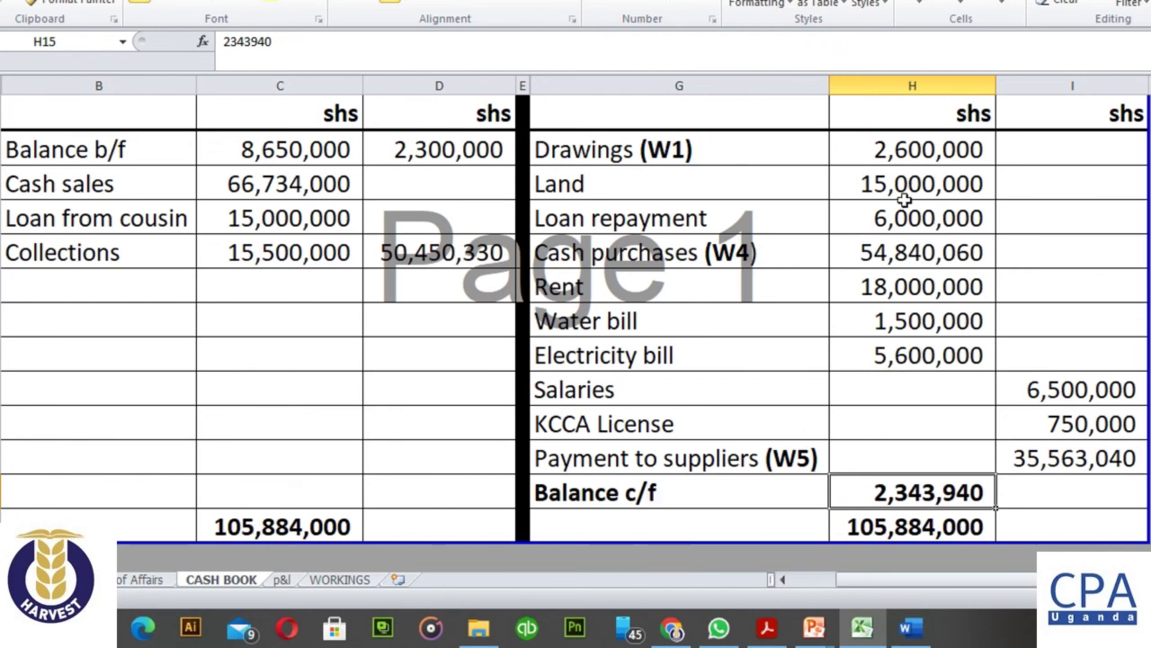
Total both bank columns at 52,750,330 and enter the 9,937,290 bank balance c/f
{"action": "scroll", "coordinate": [900, 216], "scroll_direction": "up", "scroll_amount": 1}
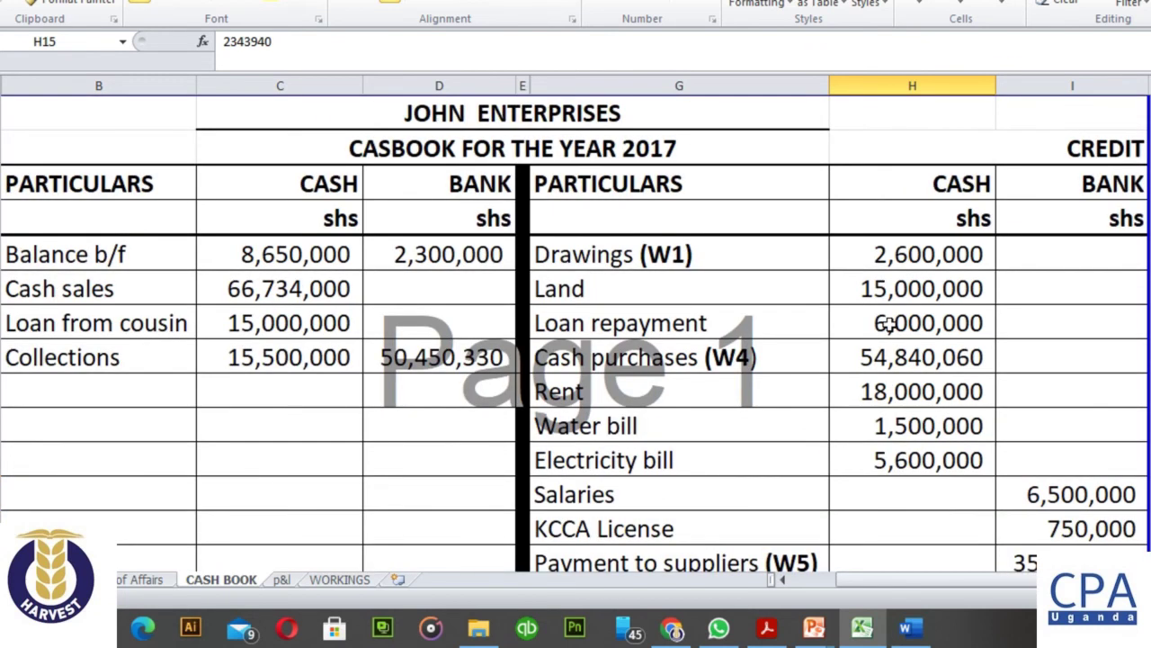
{"action": "scroll", "coordinate": [888, 326], "scroll_direction": "down", "scroll_amount": 1}
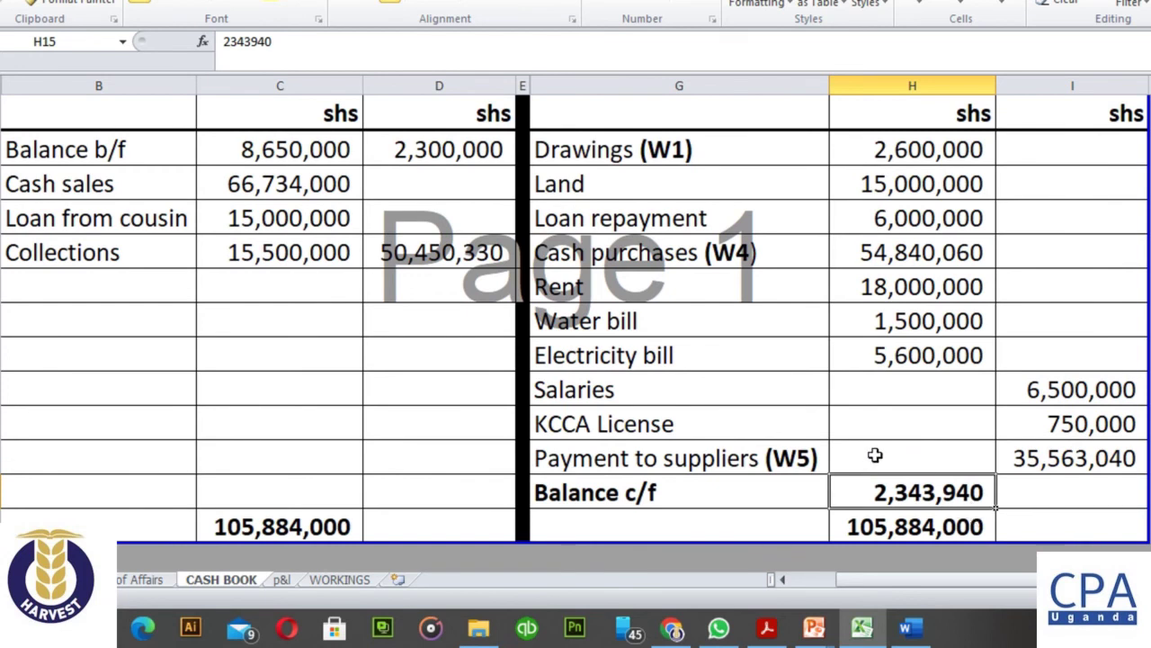
{"action": "scroll", "coordinate": [434, 200], "scroll_direction": "up", "scroll_amount": 1}
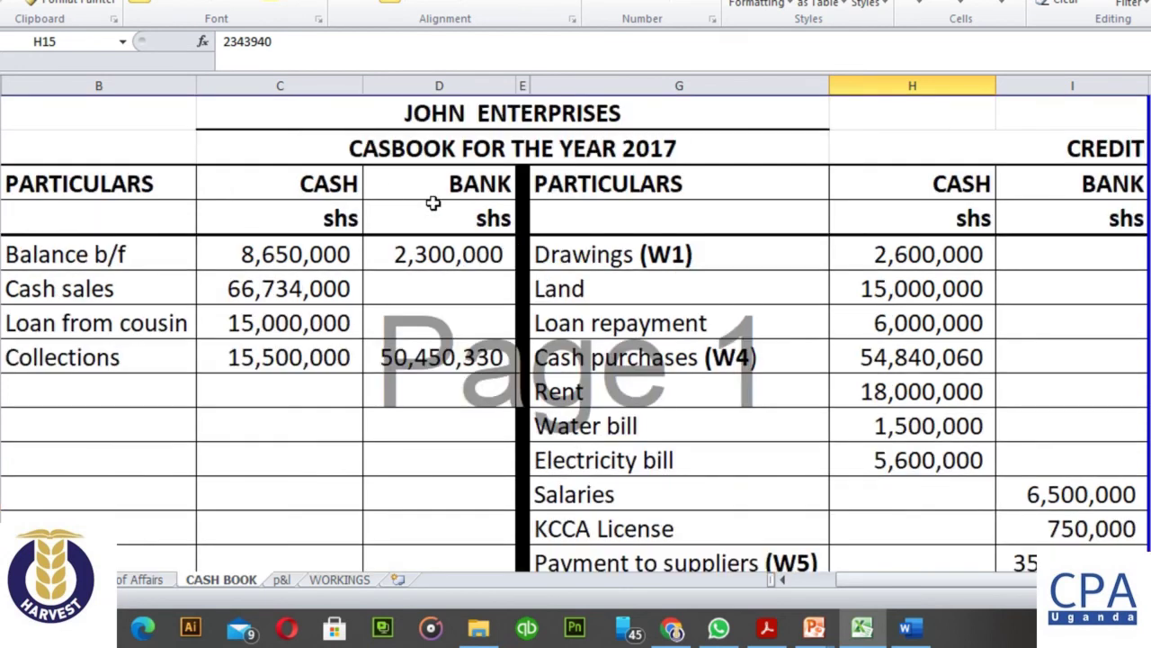
{"action": "left_click", "coordinate": [449, 188]}
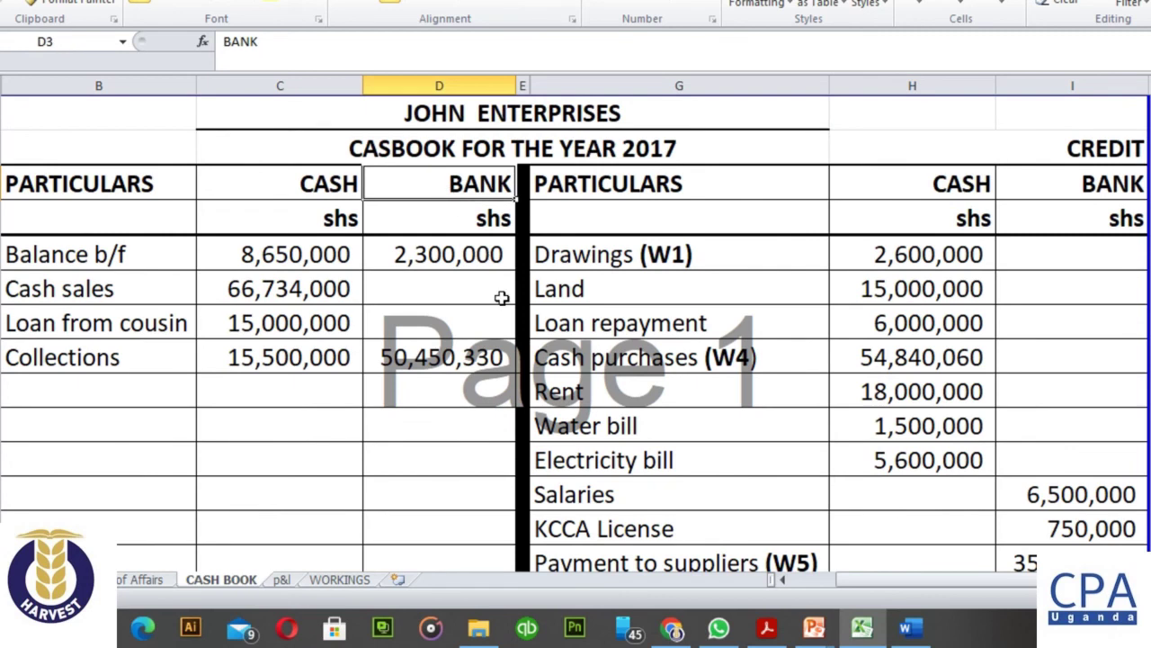
{"action": "left_click", "coordinate": [458, 253]}
{"action": "scroll", "coordinate": [463, 270], "scroll_direction": "down", "scroll_amount": 1}
{"action": "left_click", "coordinate": [450, 518]}
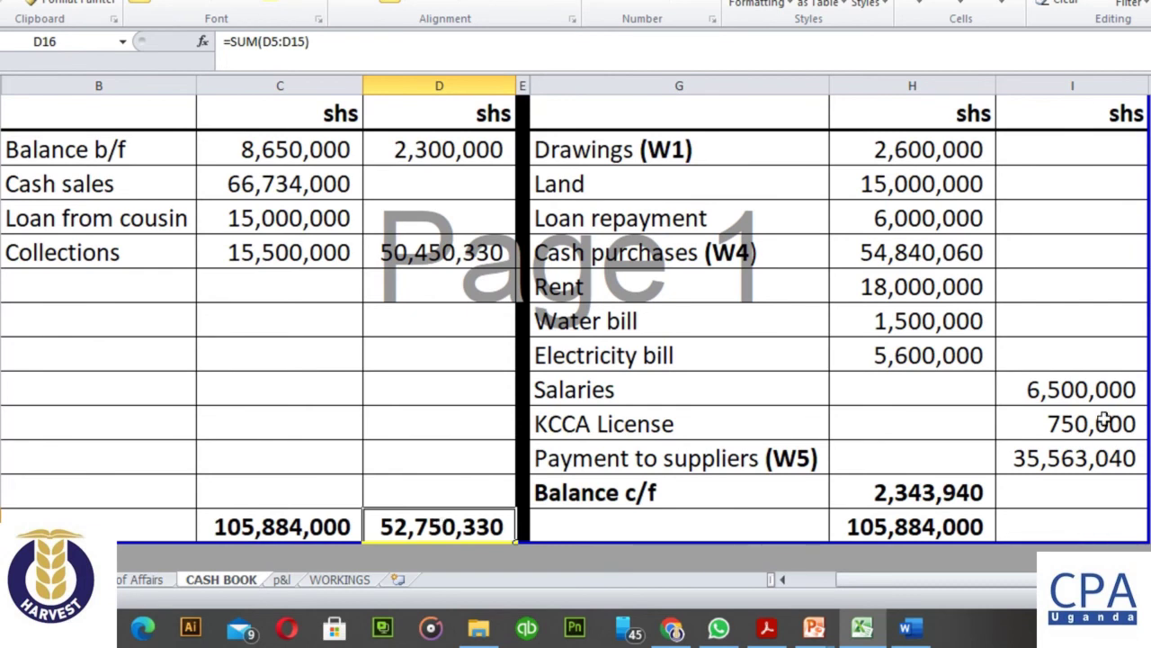
{"action": "left_click_drag", "start_coordinate": [1084, 389], "coordinate": [1086, 457]}
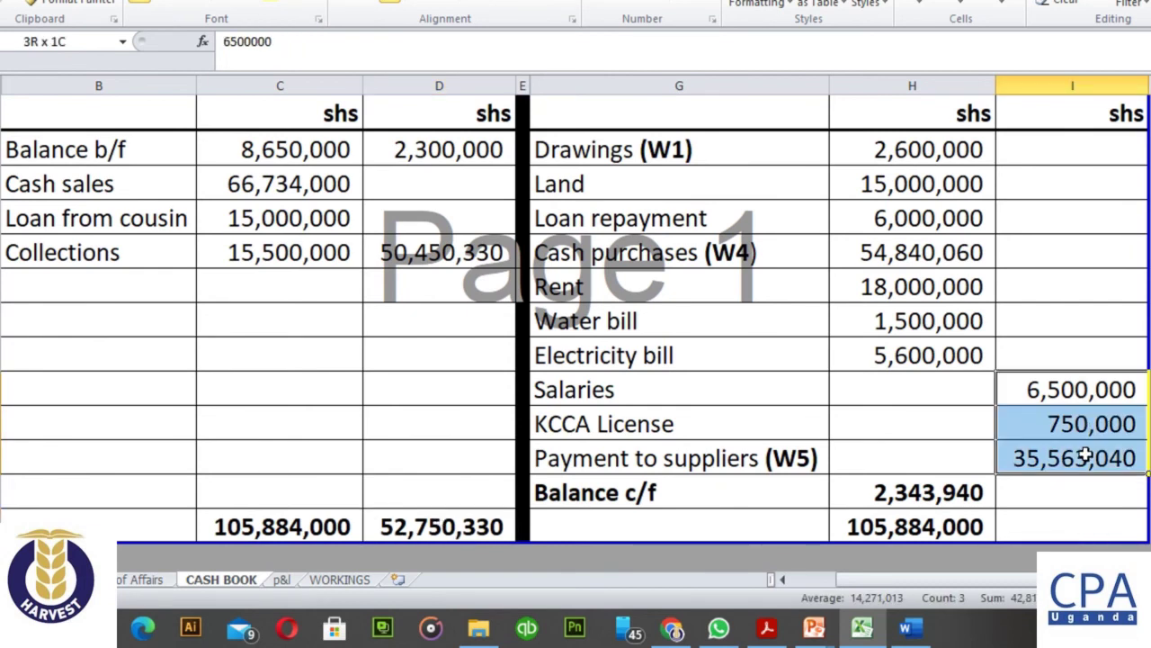
{"action": "left_click", "coordinate": [1074, 524]}
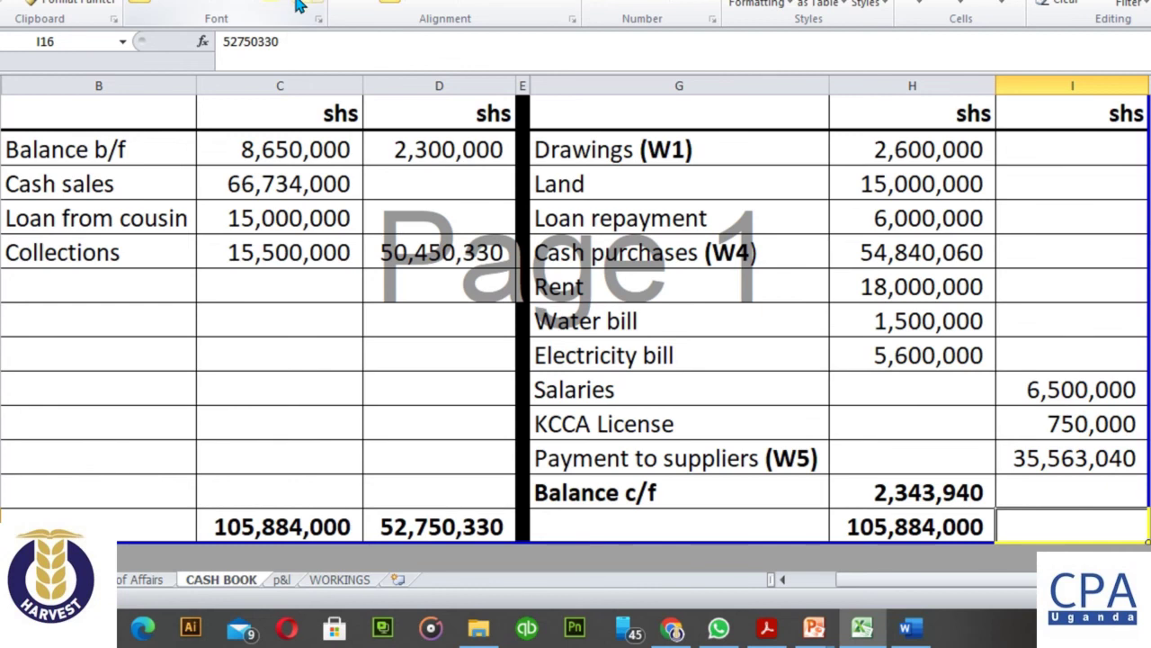
{"action": "left_click", "coordinate": [913, 501]}
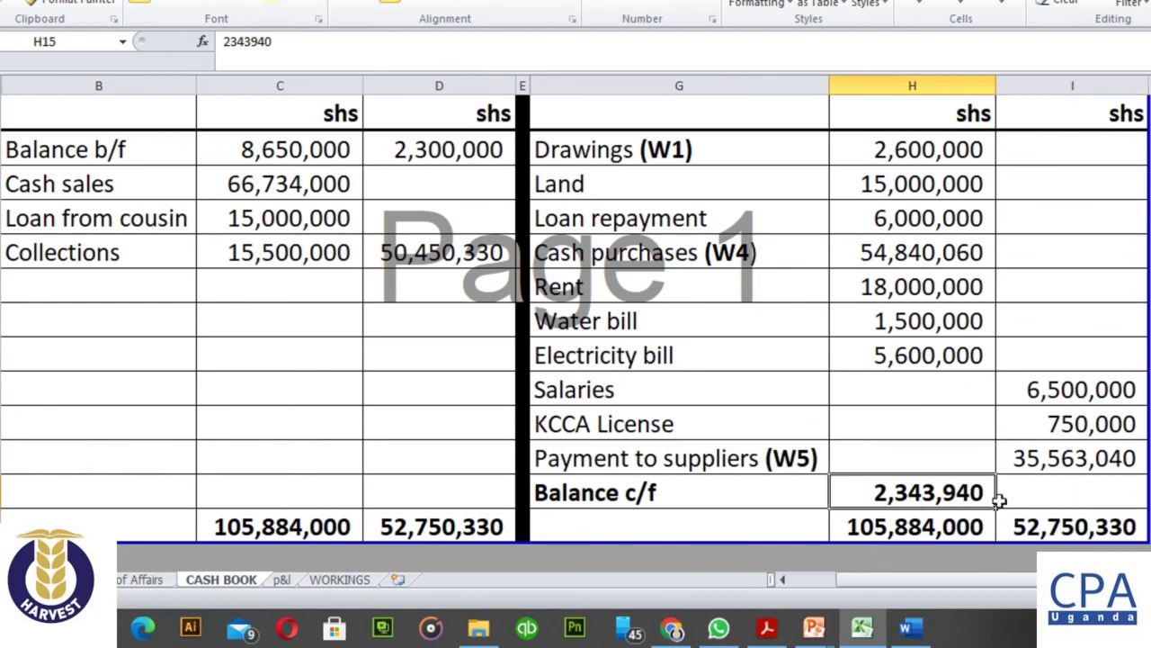
{"action": "left_click", "coordinate": [1082, 491]}
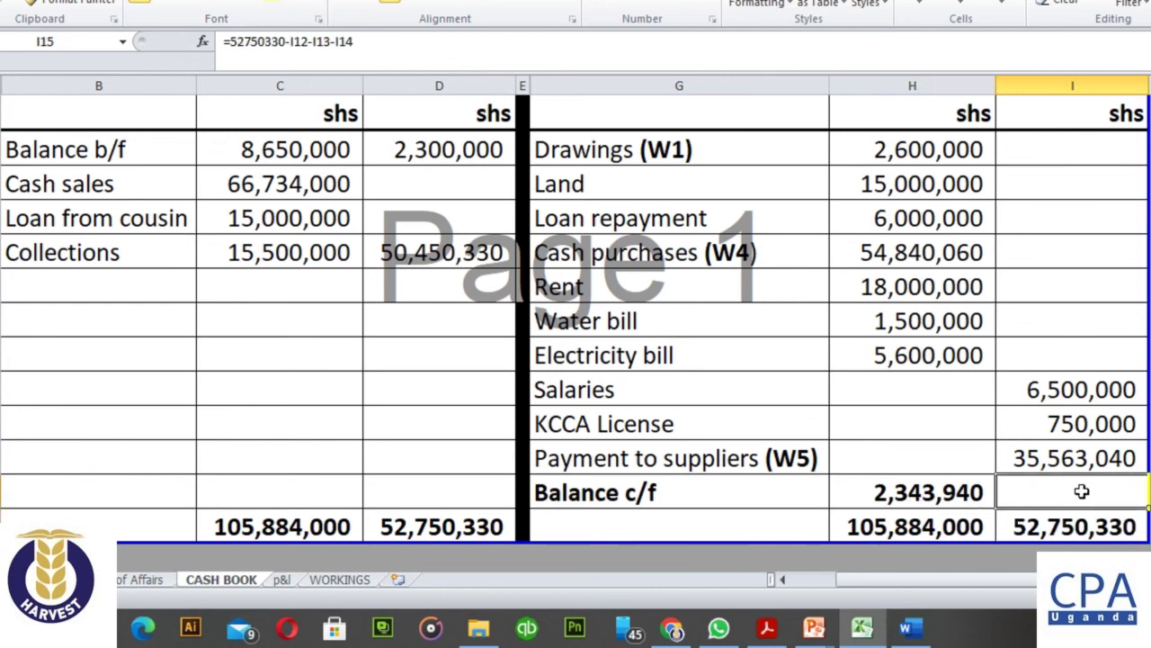
{"action": "left_click", "coordinate": [303, 4]}
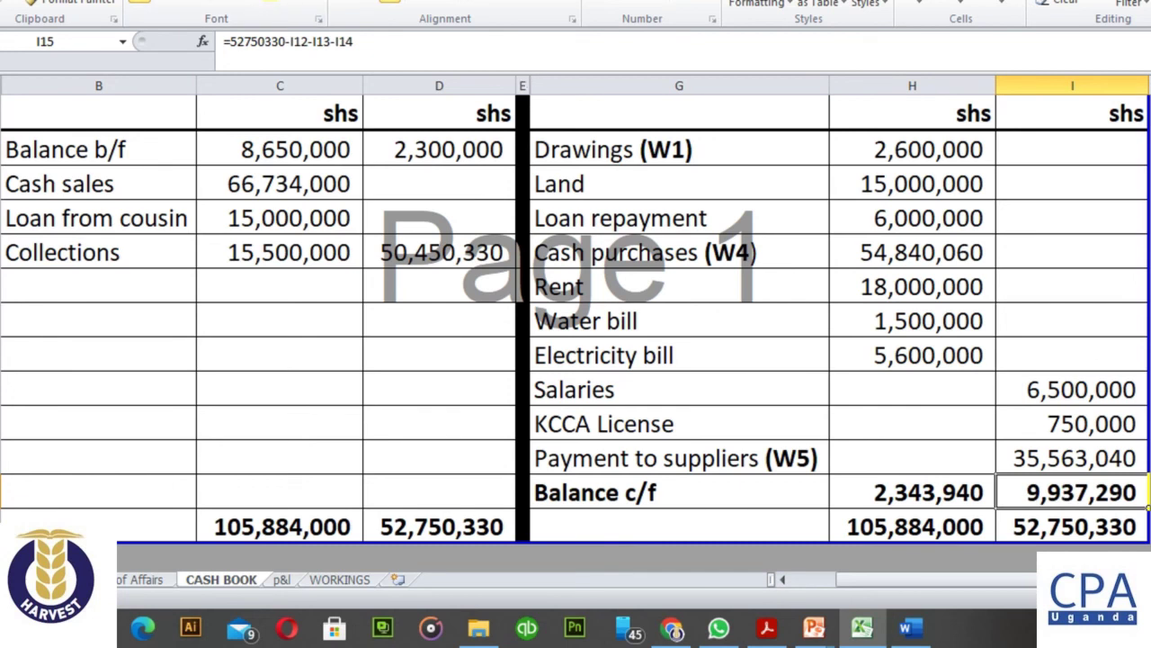
{"action": "left_click", "coordinate": [1148, 355]}
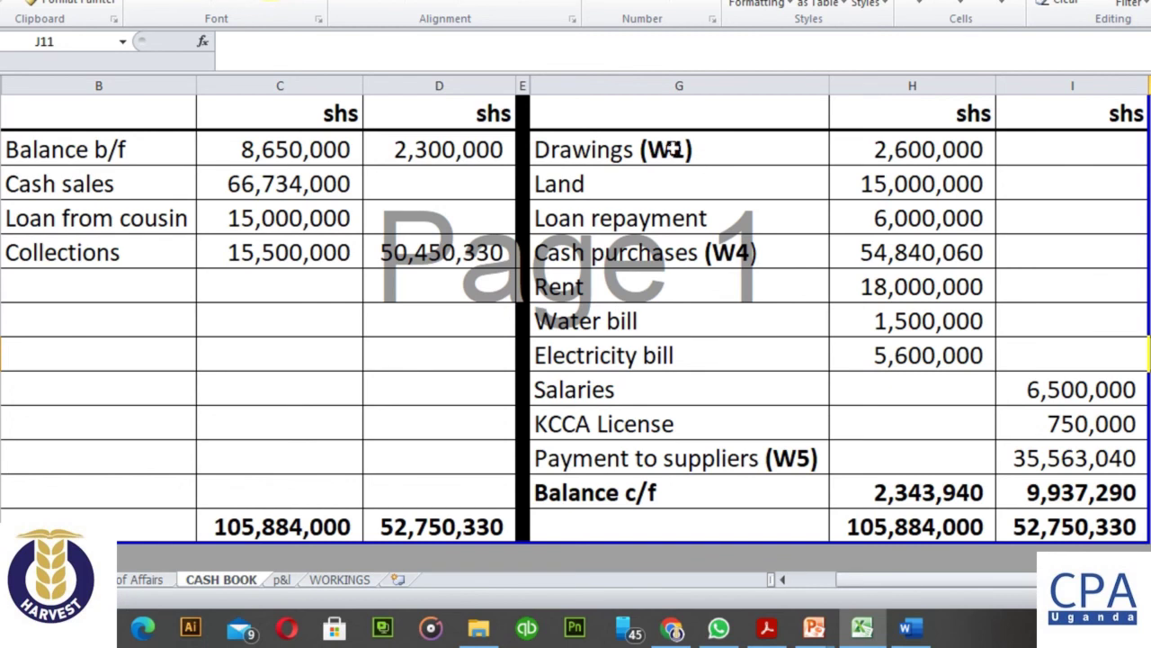
Review the Cash purchases (W4) and Payment to suppliers (W5) lines, then go to WORKINGS
{"action": "left_click", "coordinate": [772, 254]}
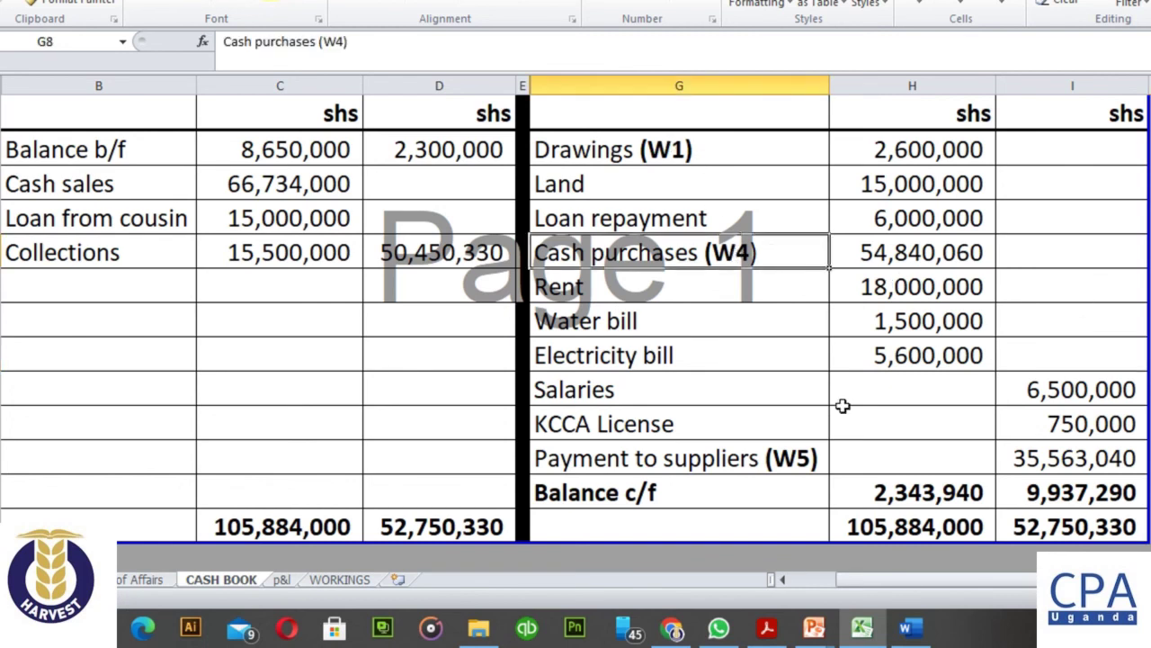
{"action": "left_click", "coordinate": [799, 464]}
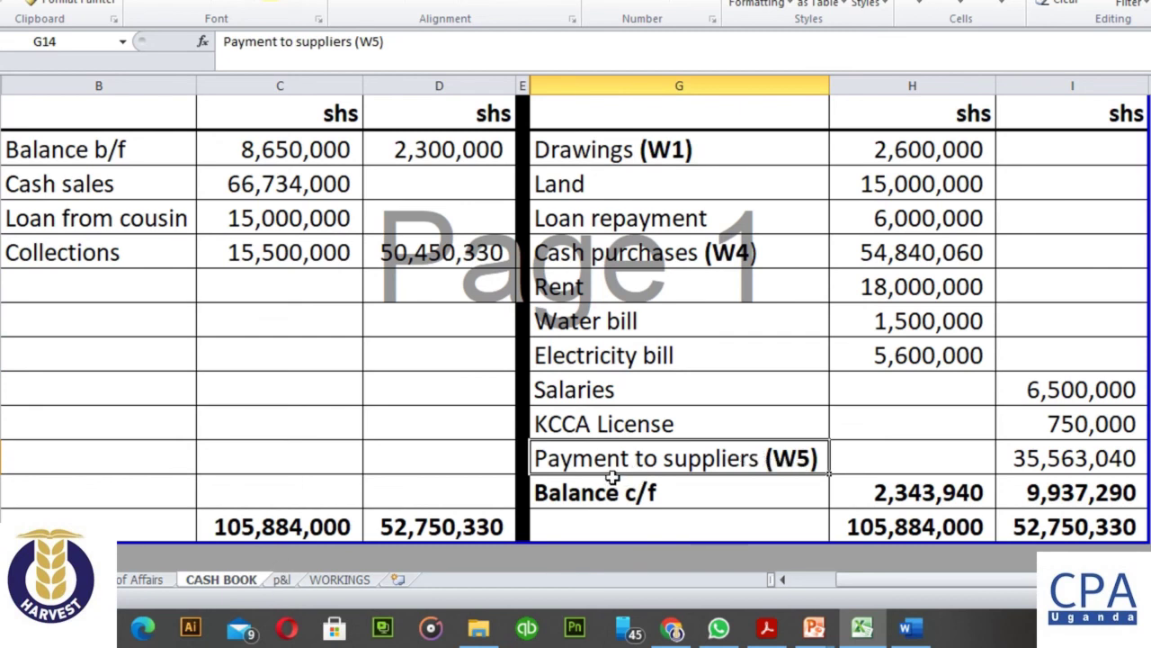
{"action": "left_click", "coordinate": [340, 580]}
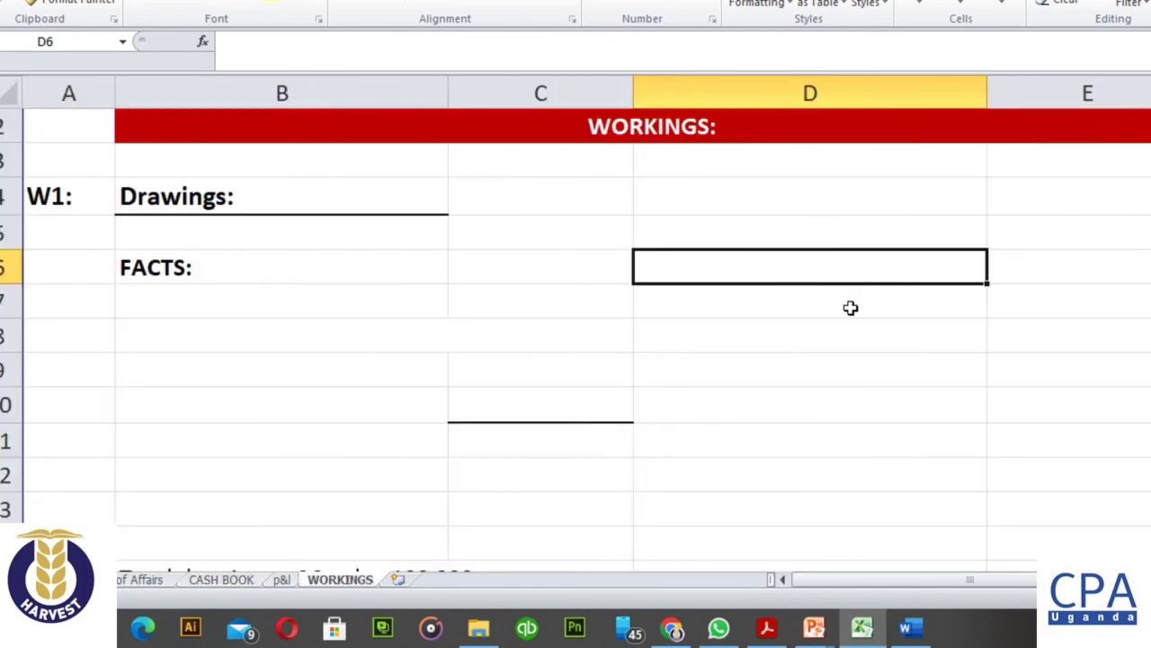
Give the hidden '52 weeks in a year', 'drawings every 2 weeks' and 'Number of times' lines a visible font colour
{"action": "left_click", "coordinate": [224, 309]}
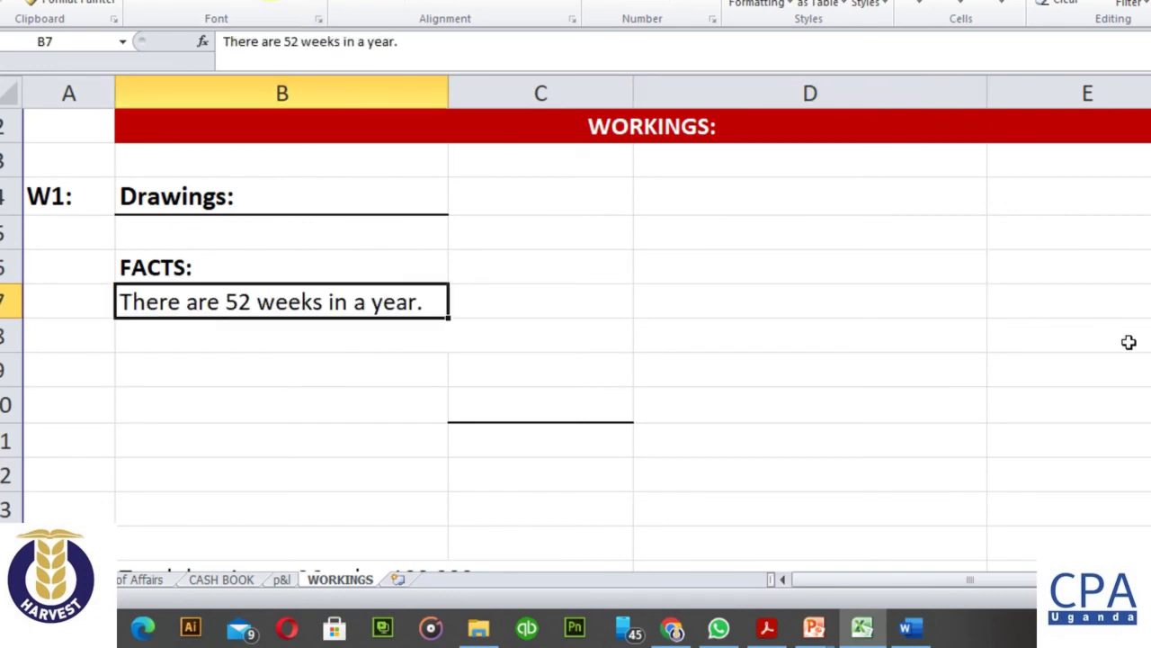
{"action": "left_click", "coordinate": [214, 340]}
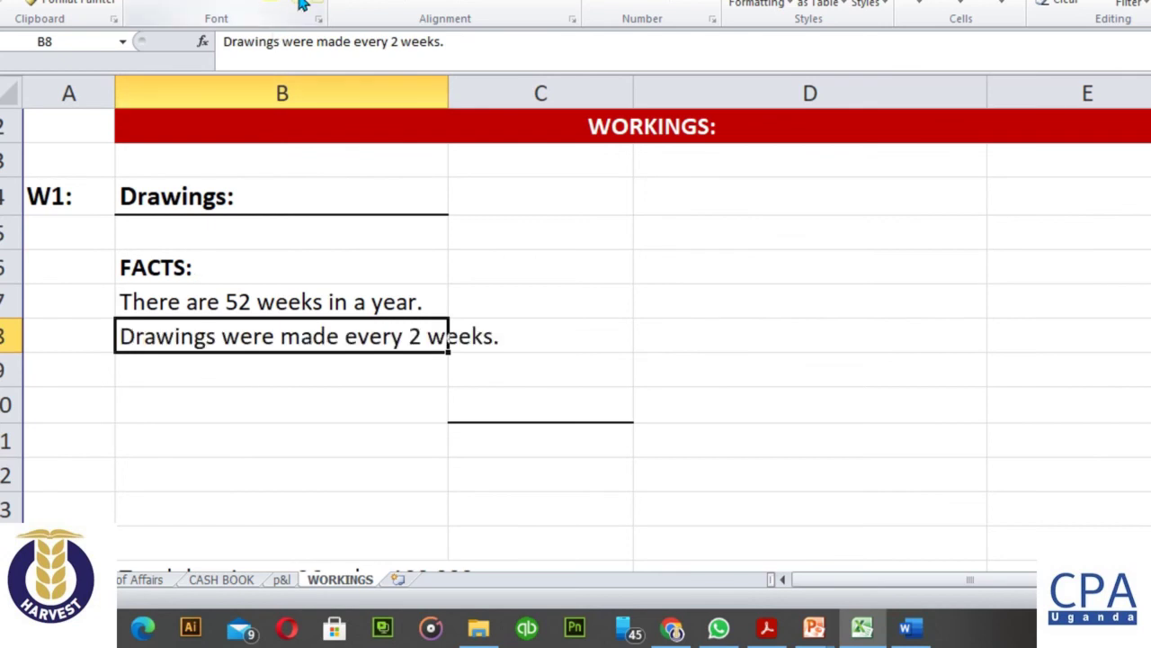
{"action": "left_click", "coordinate": [1110, 326]}
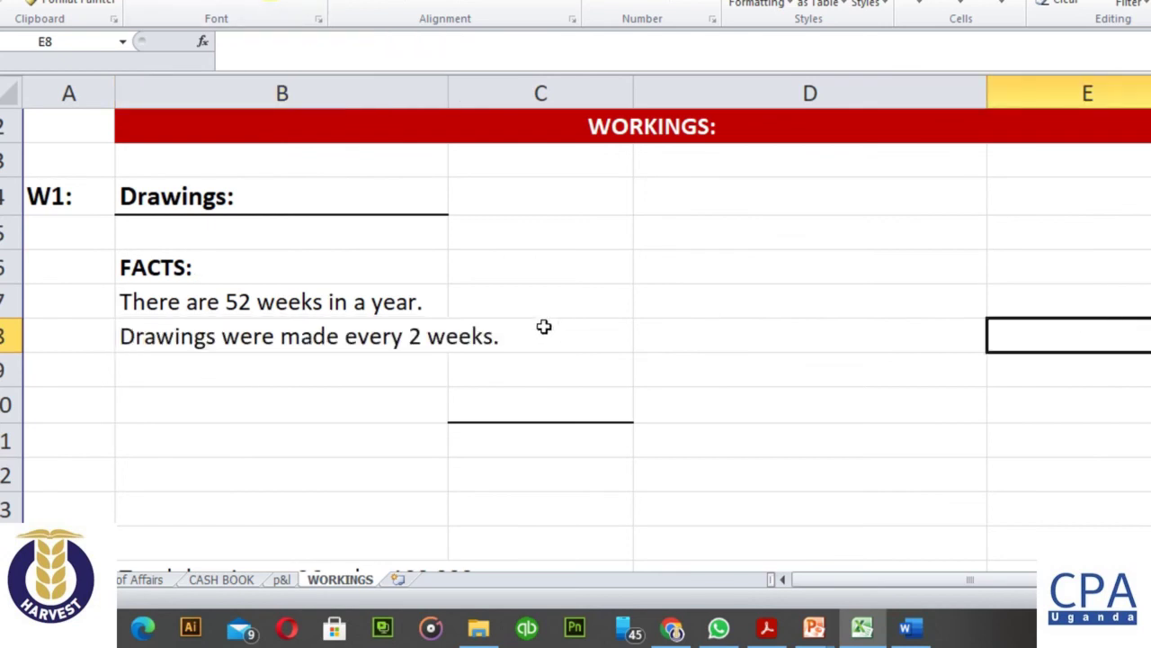
{"action": "left_click", "coordinate": [154, 408]}
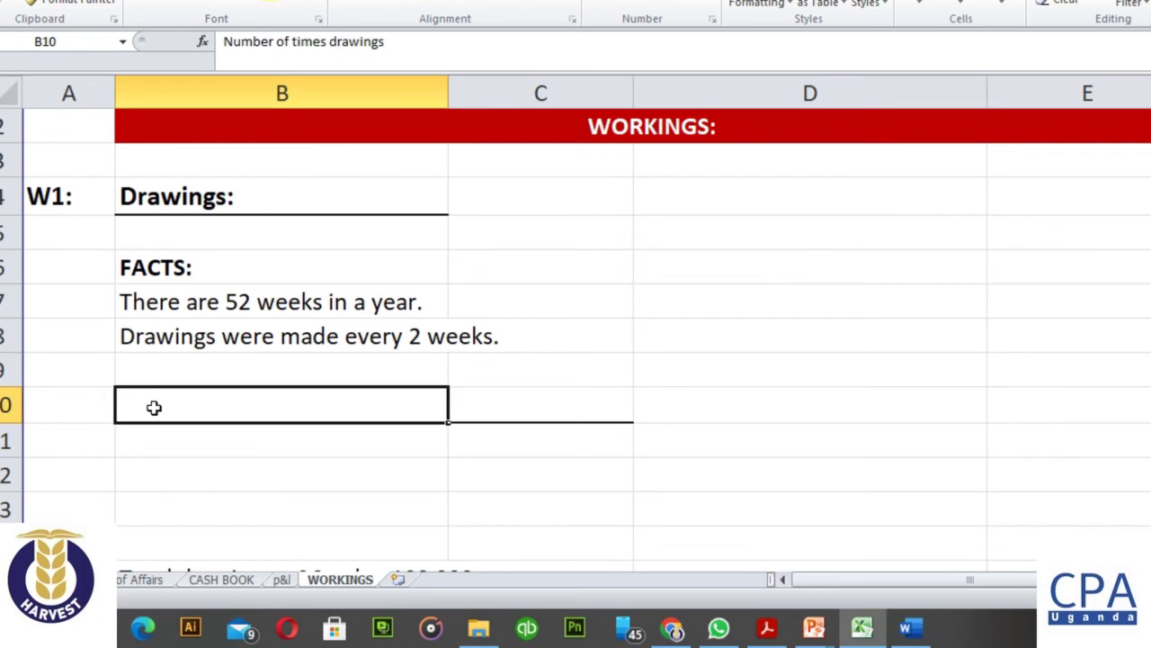
{"action": "left_click", "coordinate": [1079, 367]}
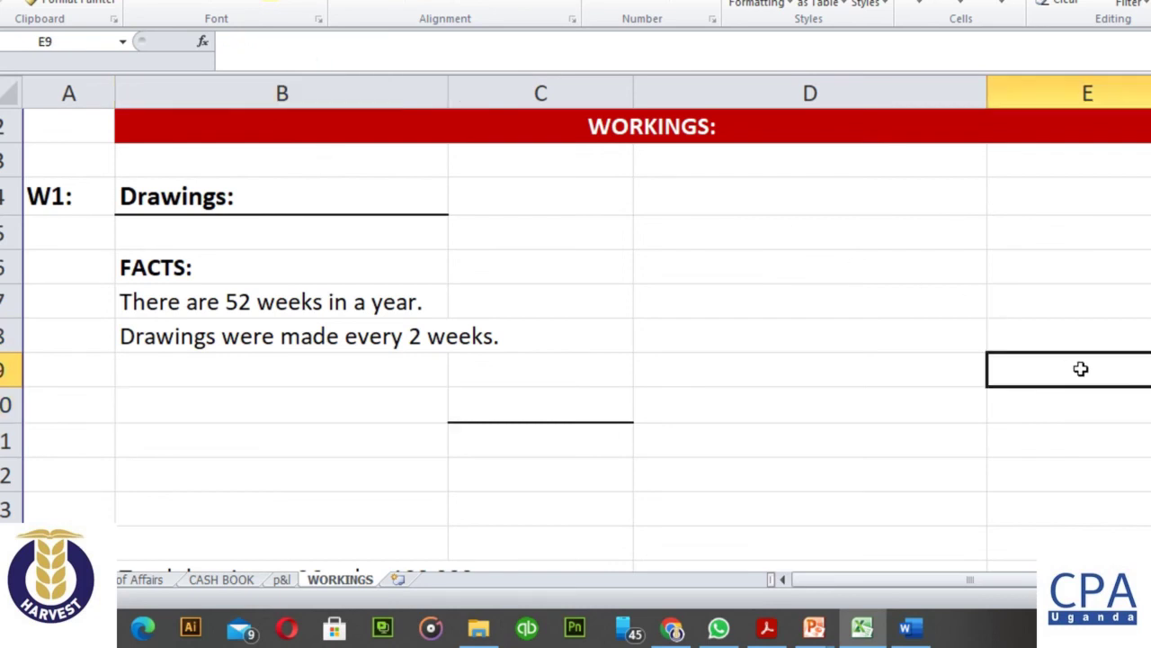
Reveal the hidden B10 label, the 'were made =' line in B11 and the 52 weeks numerator in C10
{"action": "left_click", "coordinate": [216, 399]}
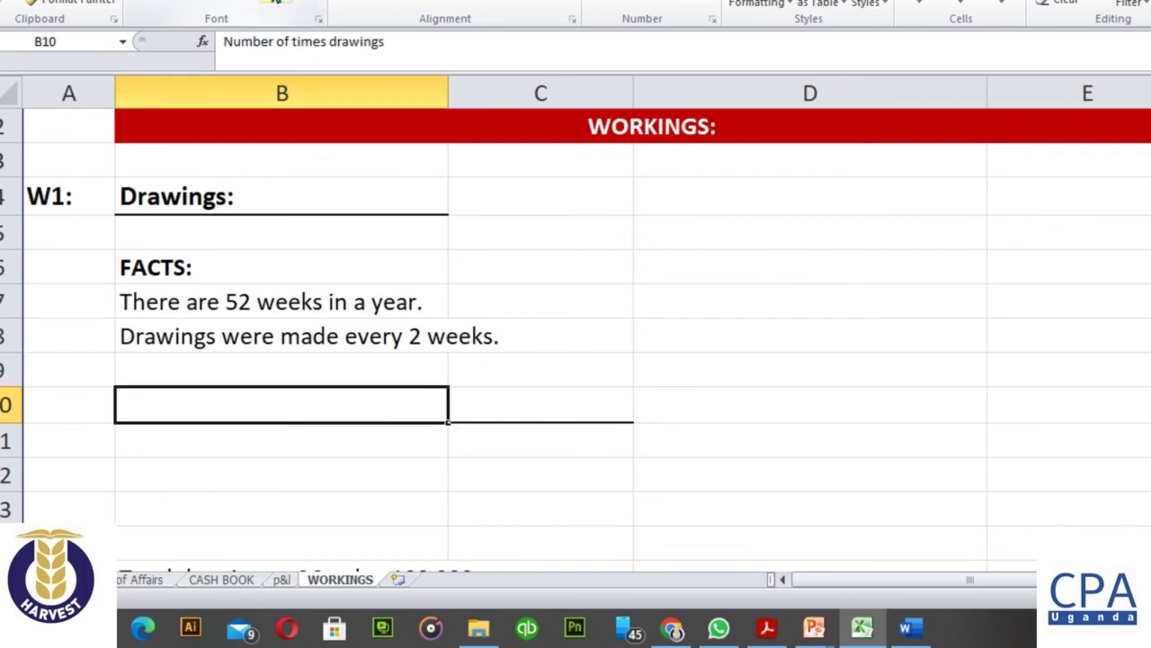
{"action": "left_click", "coordinate": [303, 7]}
{"action": "left_click", "coordinate": [271, 437]}
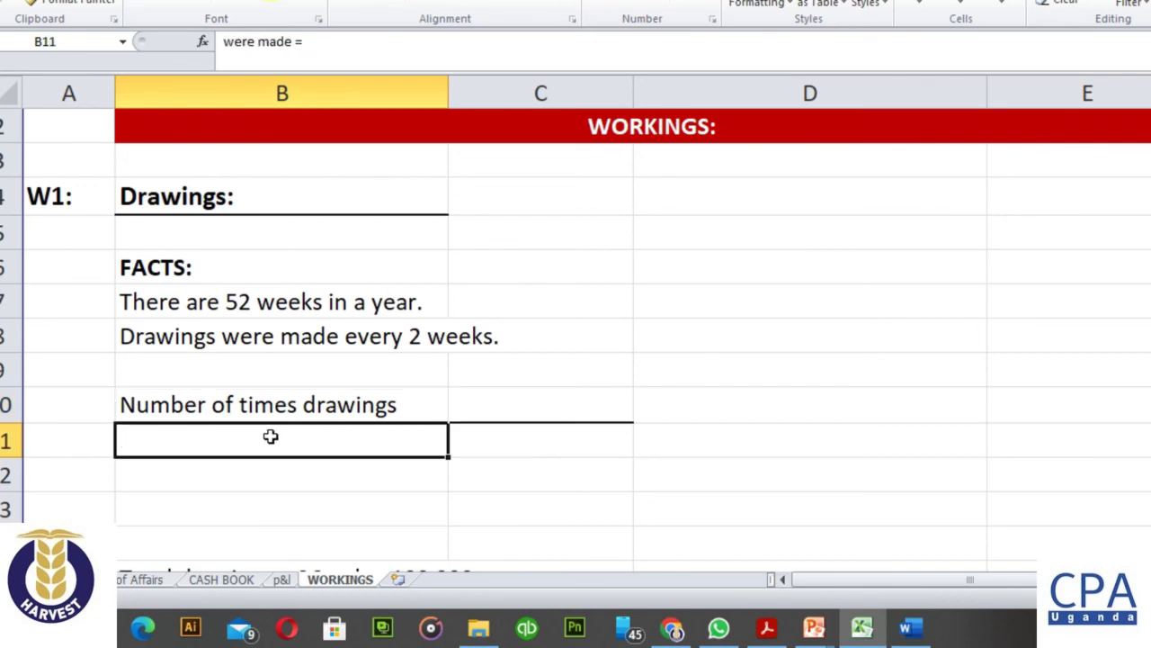
{"action": "left_click", "coordinate": [302, 6]}
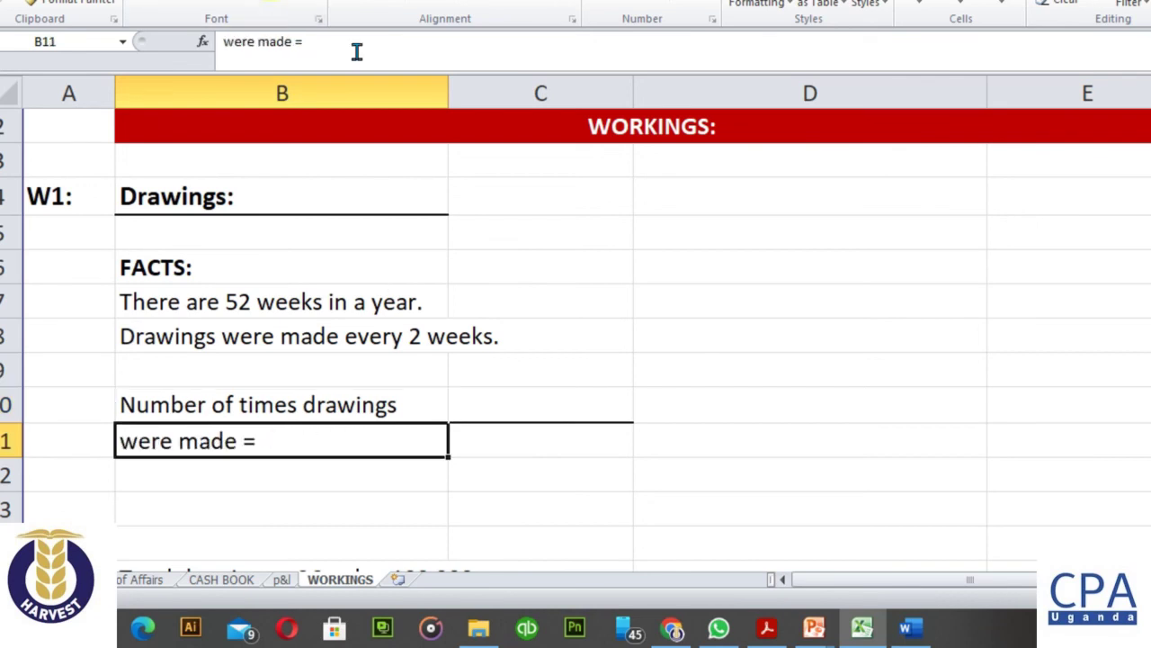
{"action": "left_click", "coordinate": [576, 404]}
{"action": "left_click", "coordinate": [302, 5]}
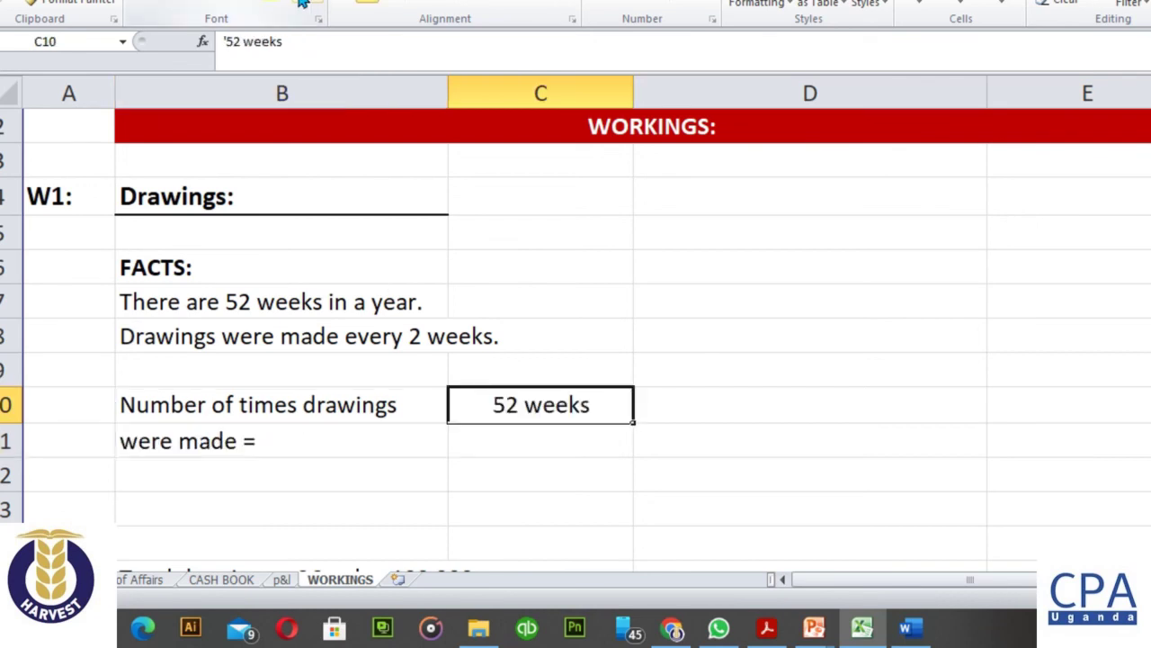
{"action": "left_click", "coordinate": [1135, 325]}
Reveal the 2 times divisor in C11 and the '= 26 times' result in C13
{"action": "left_click", "coordinate": [540, 434]}
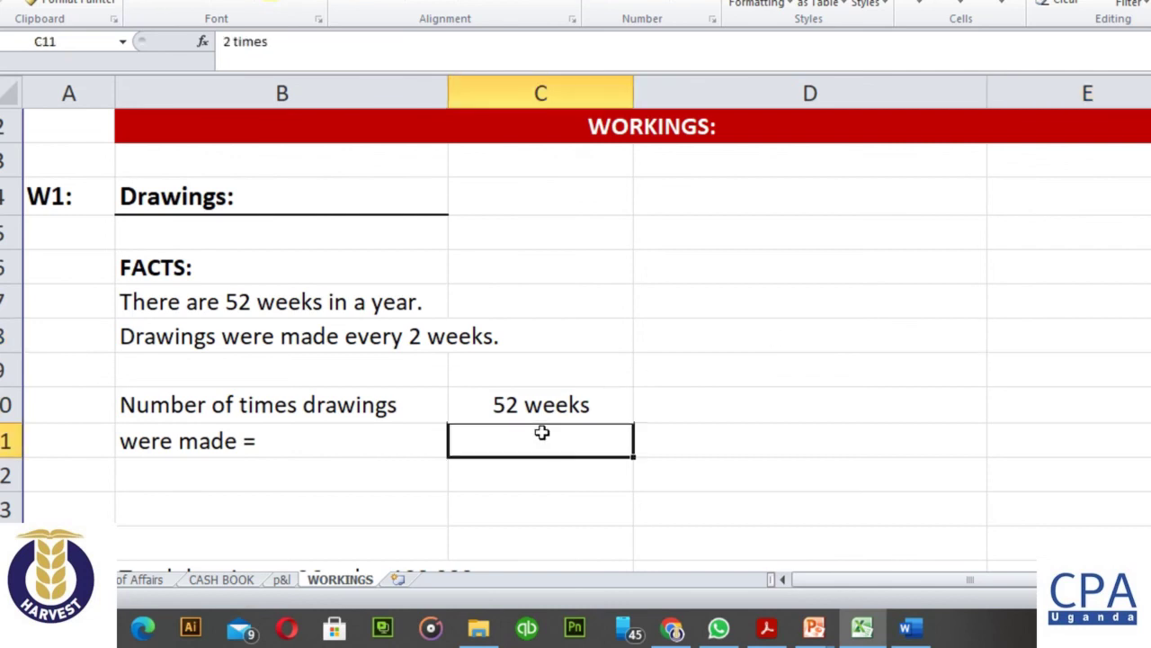
{"action": "left_click", "coordinate": [303, 6]}
{"action": "left_click", "coordinate": [1087, 310]}
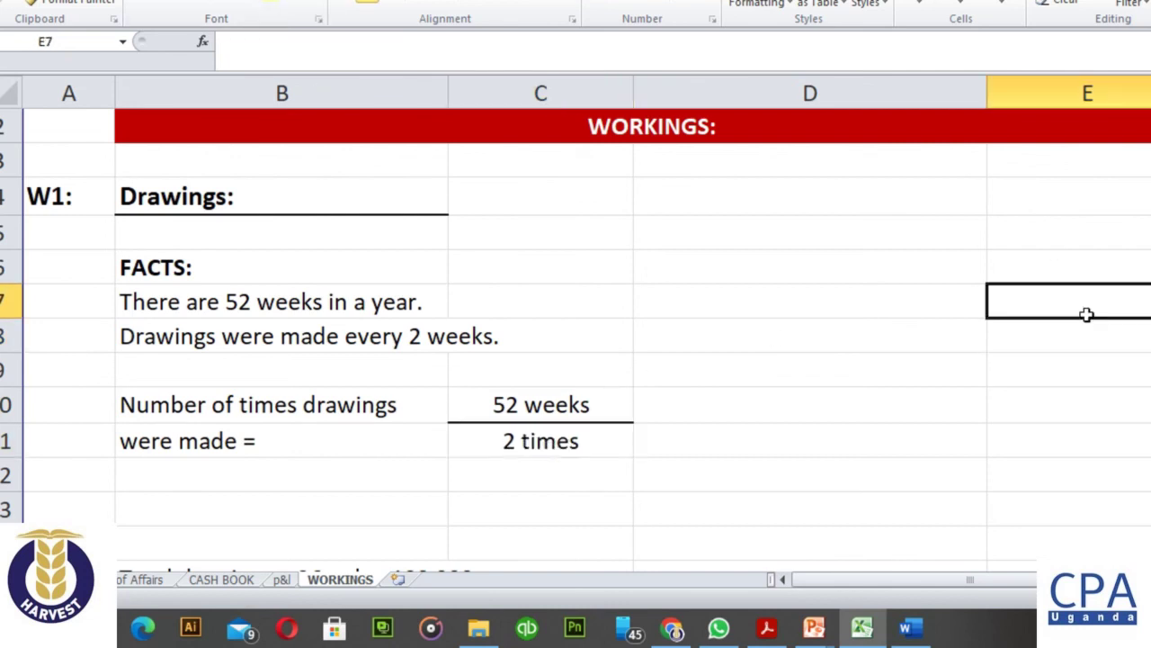
{"action": "left_click", "coordinate": [502, 484]}
{"action": "left_click", "coordinate": [502, 507]}
{"action": "left_click", "coordinate": [1064, 273]}
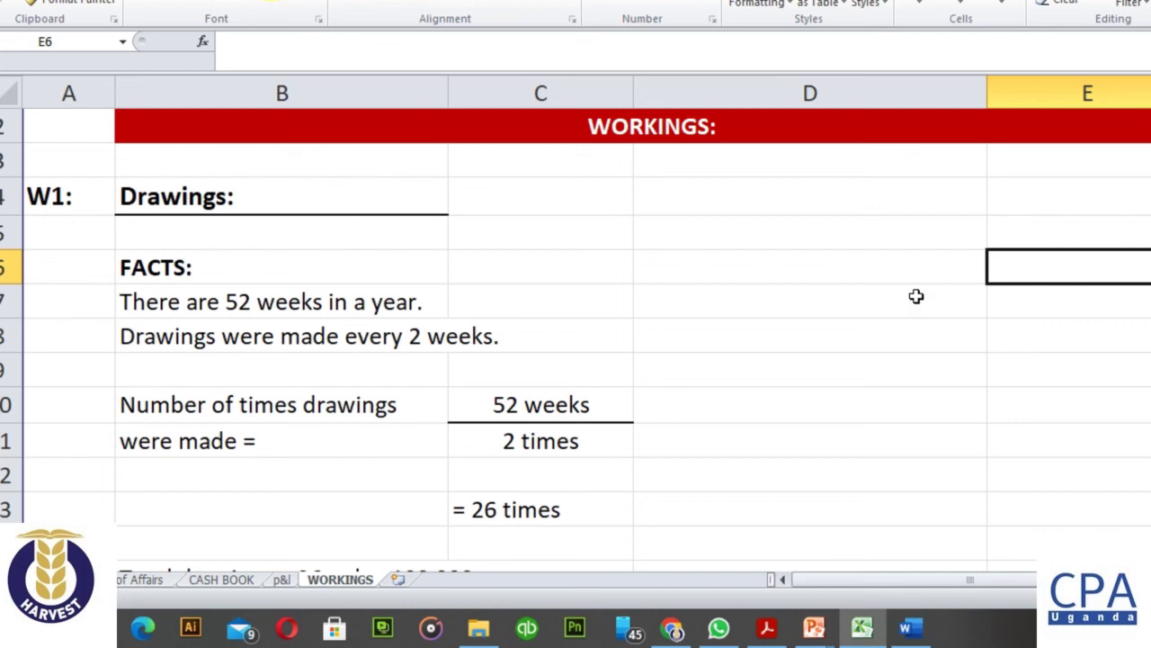
Reveal the Total drawings line and its shs. 2,600,000 result, then return to CASH BOOK
{"action": "scroll", "coordinate": [916, 296], "scroll_direction": "down", "scroll_amount": 1}
{"action": "scroll", "coordinate": [680, 352], "scroll_direction": "down", "scroll_amount": 1}
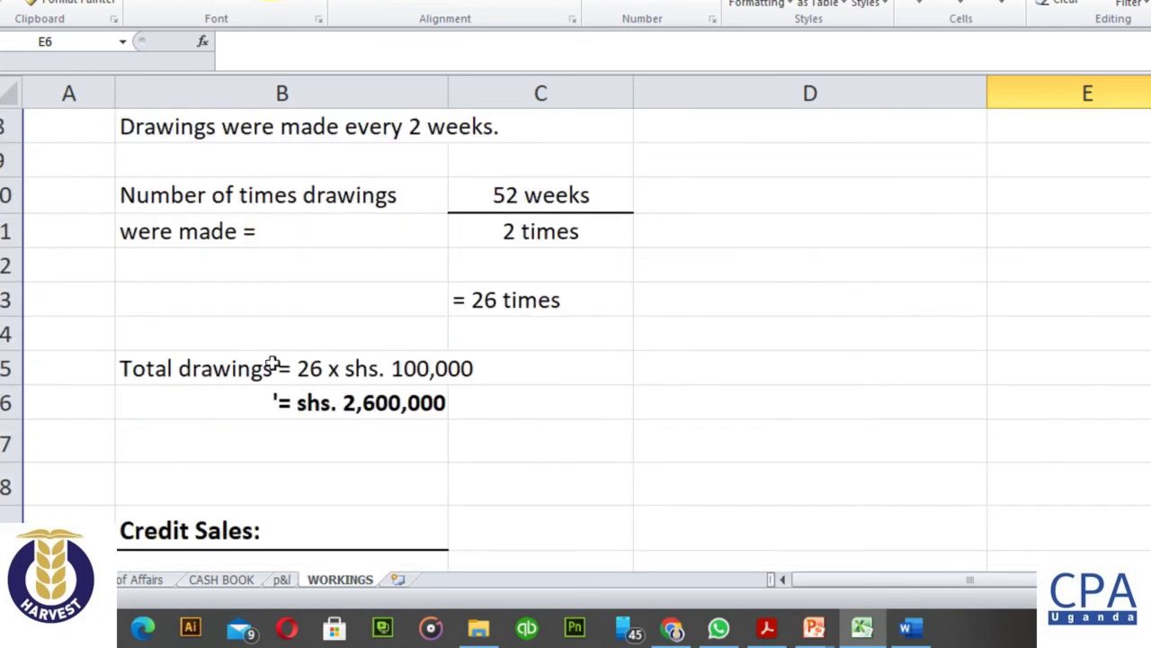
{"action": "scroll", "coordinate": [448, 363], "scroll_direction": "up", "scroll_amount": 1}
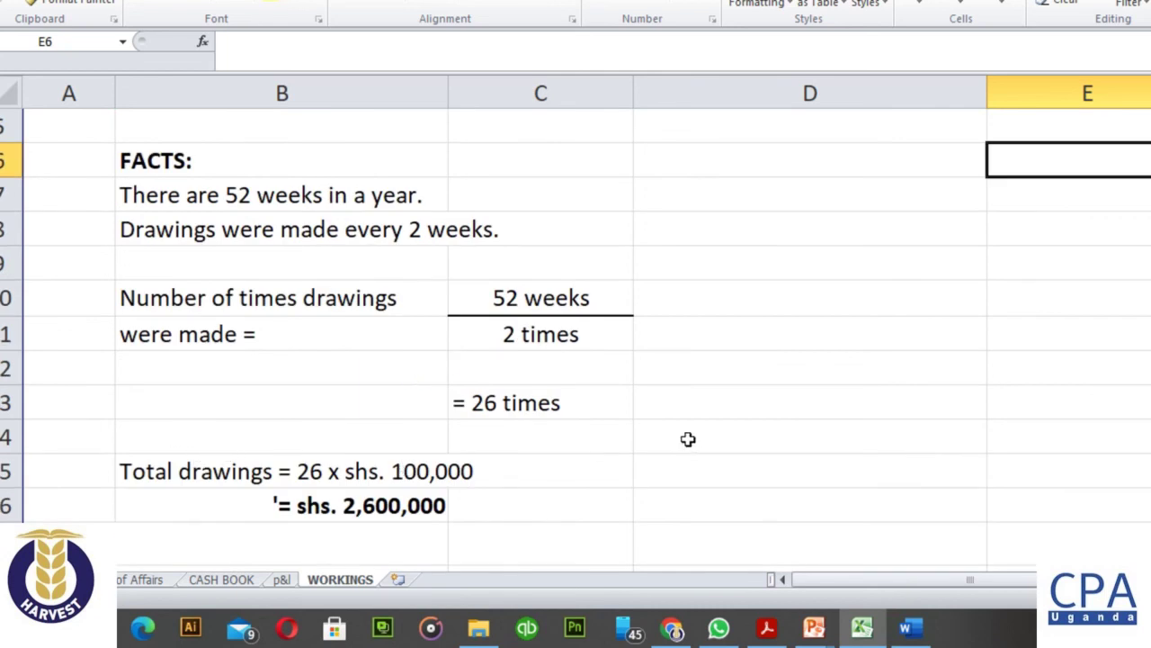
{"action": "left_click", "coordinate": [180, 474]}
{"action": "left_click", "coordinate": [683, 454]}
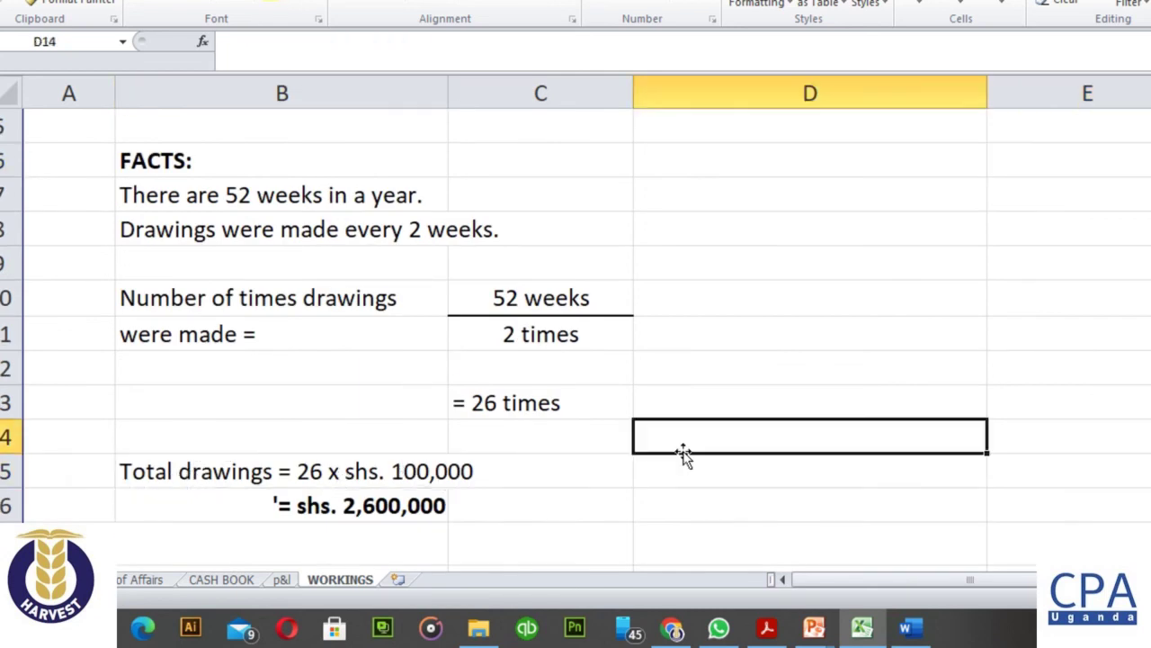
{"action": "left_click", "coordinate": [326, 505]}
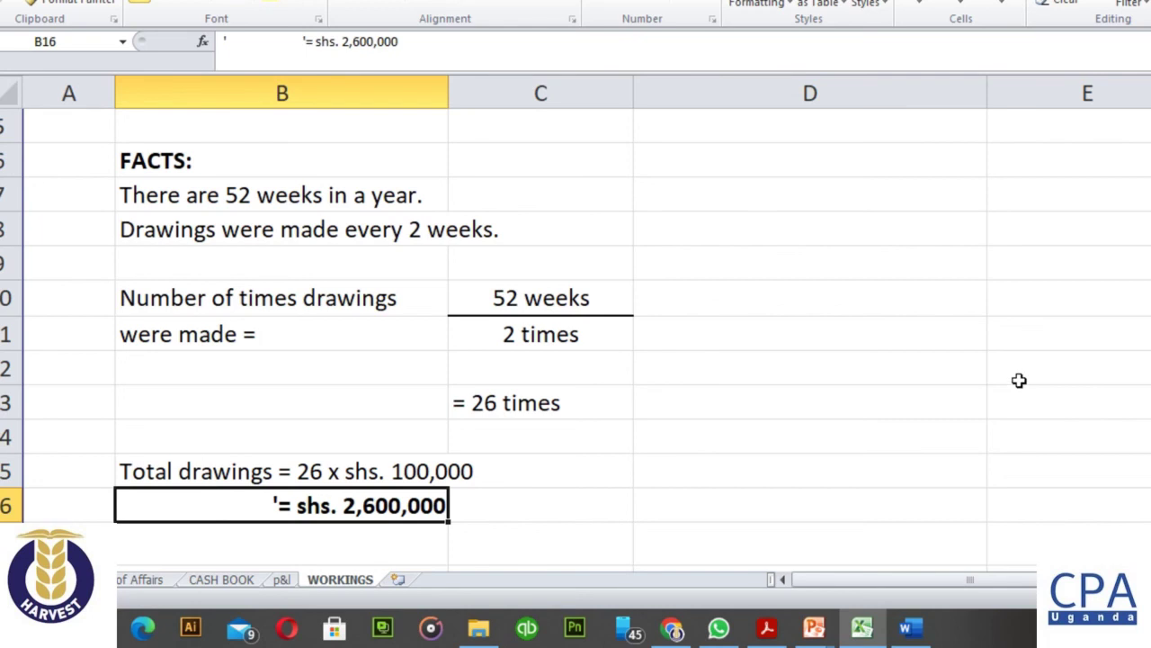
{"action": "left_click", "coordinate": [1020, 381]}
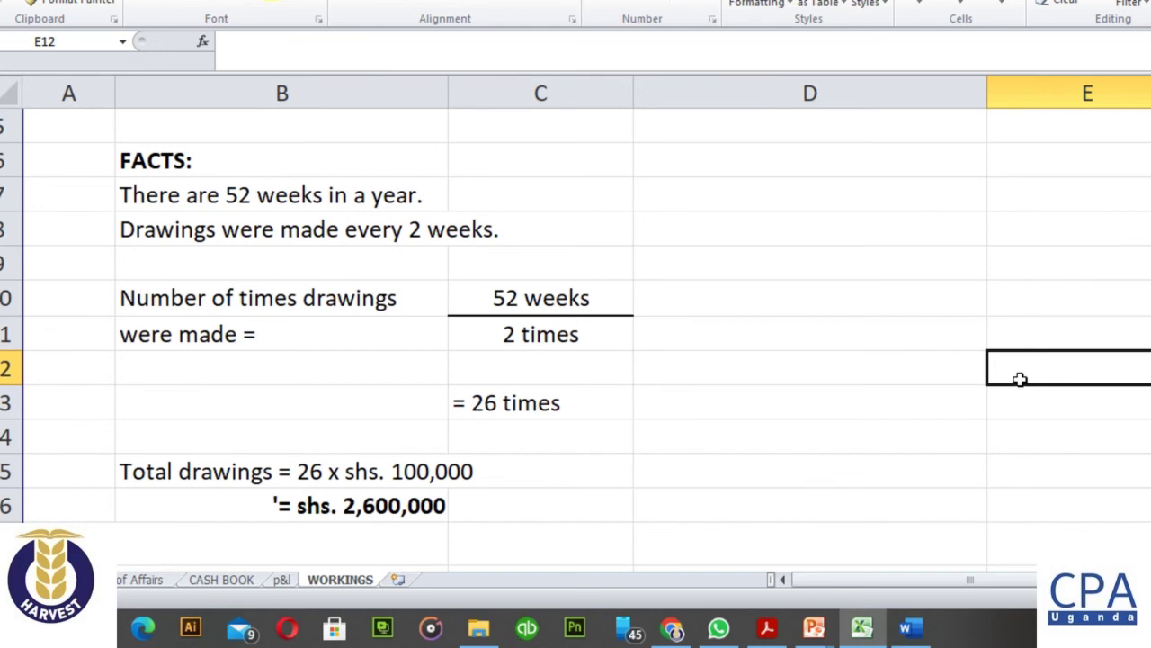
{"action": "left_click", "coordinate": [221, 585]}
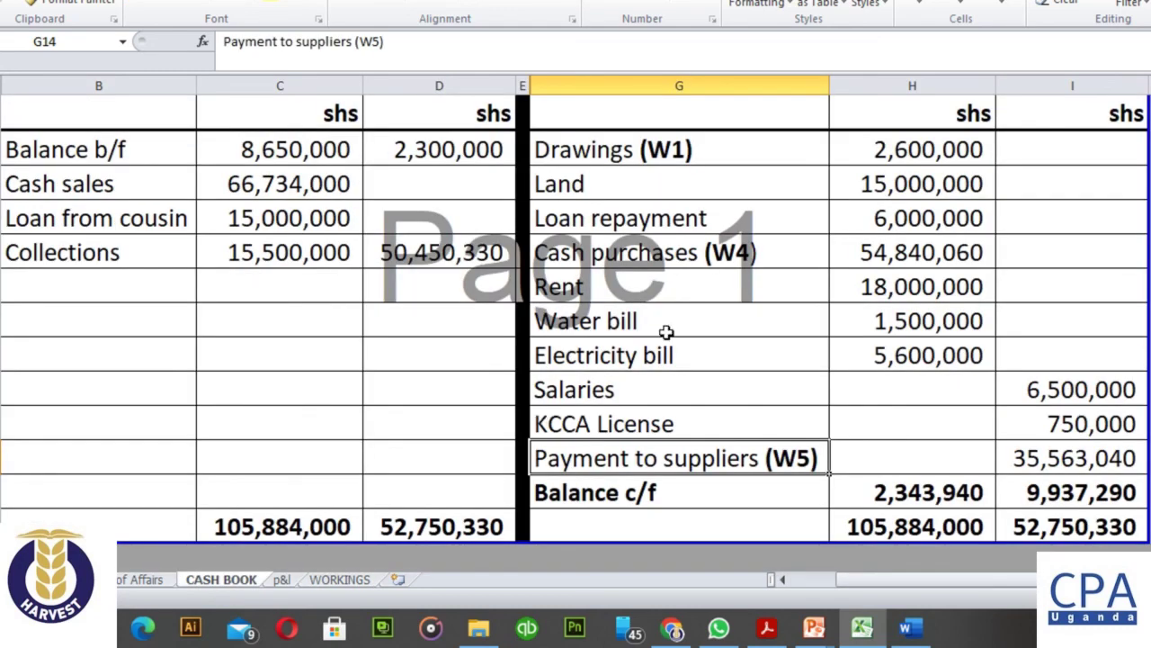
{"action": "left_click", "coordinate": [668, 160]}
{"action": "left_click", "coordinate": [964, 150]}
{"action": "left_click", "coordinate": [1149, 184]}
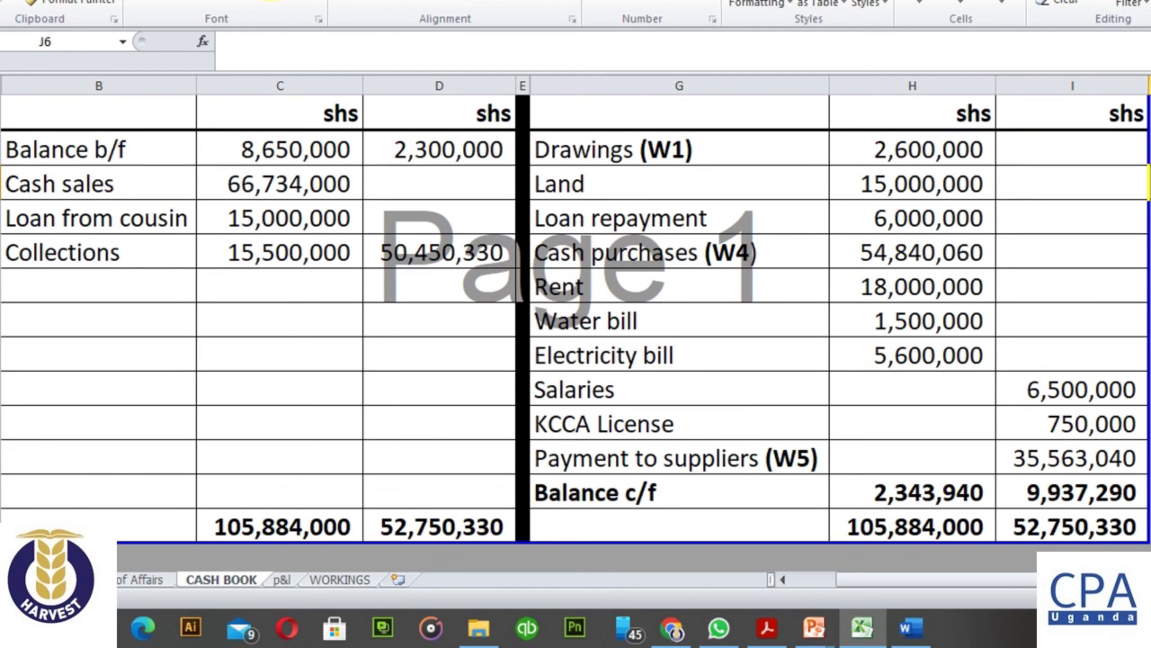
{"action": "scroll", "coordinate": [576, 337], "scroll_direction": "up", "scroll_amount": 1}
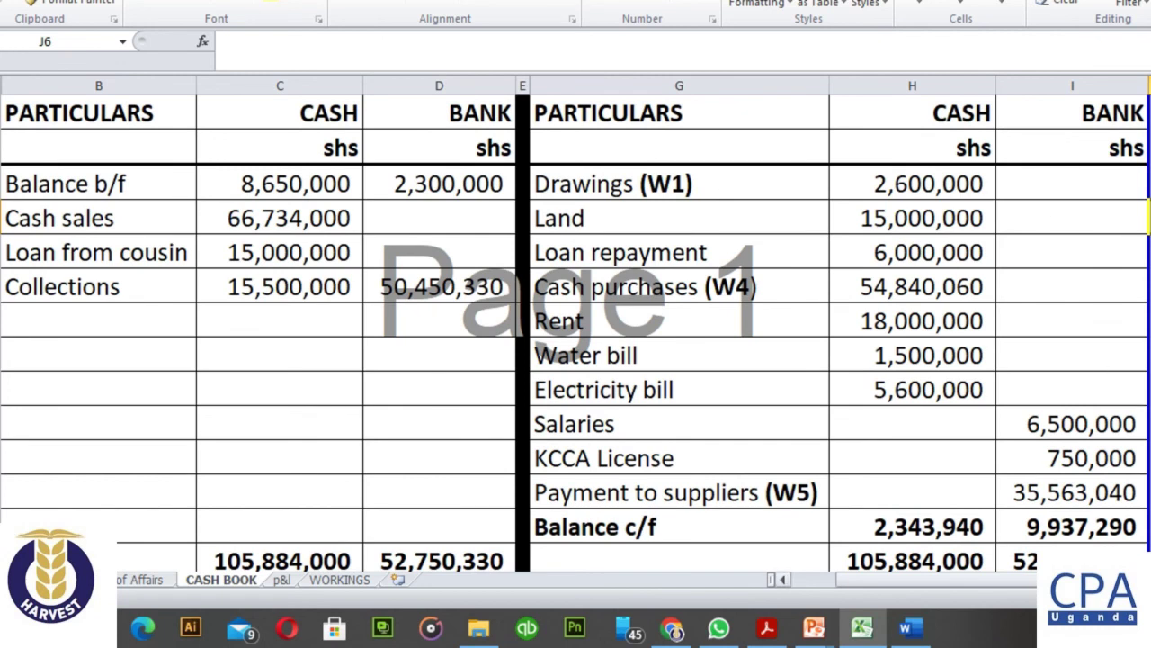
{"action": "scroll", "coordinate": [575, 337], "scroll_direction": "down", "scroll_amount": 1}
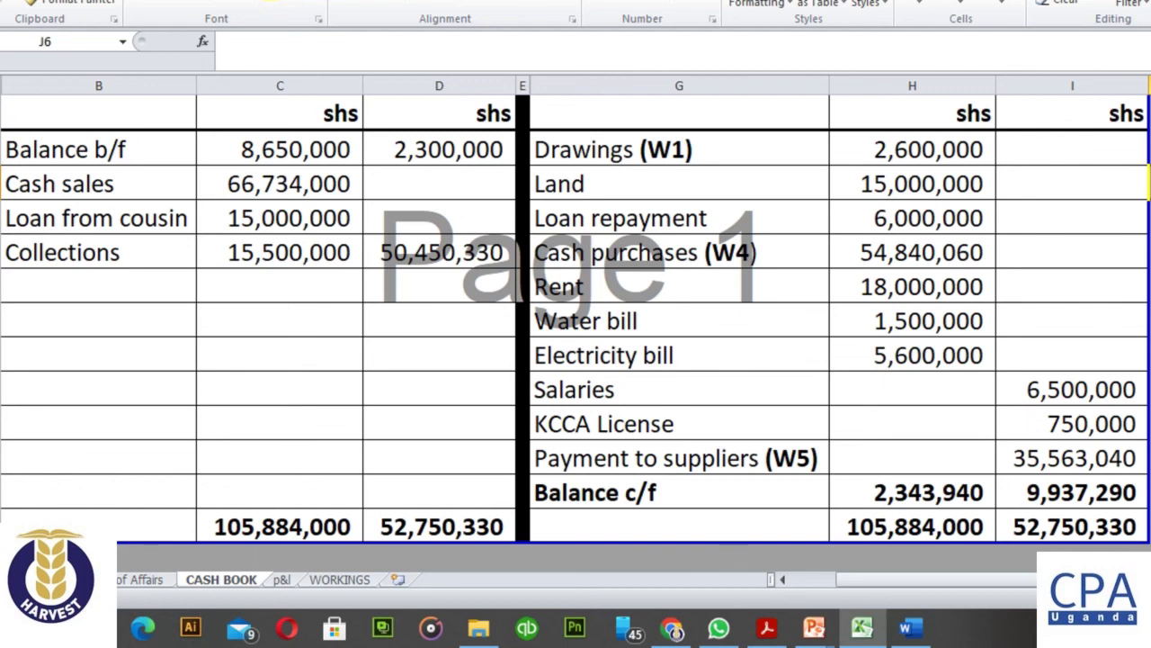
{"action": "left_click", "coordinate": [763, 251]}
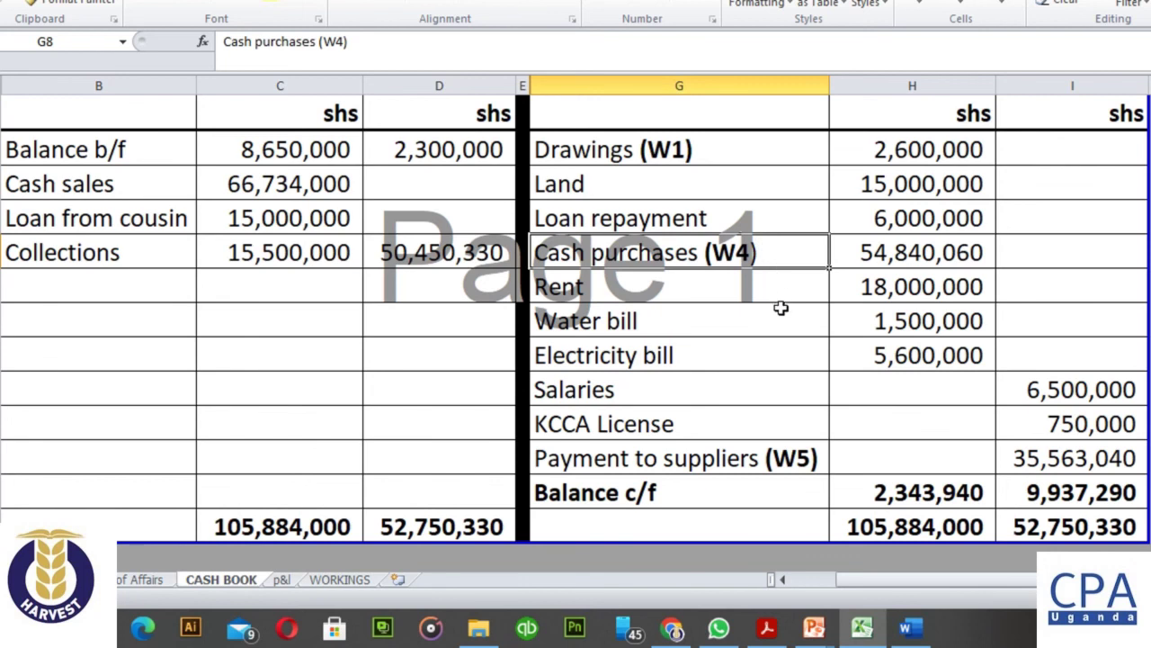
{"action": "left_click", "coordinate": [900, 250]}
{"action": "left_click", "coordinate": [1048, 458]}
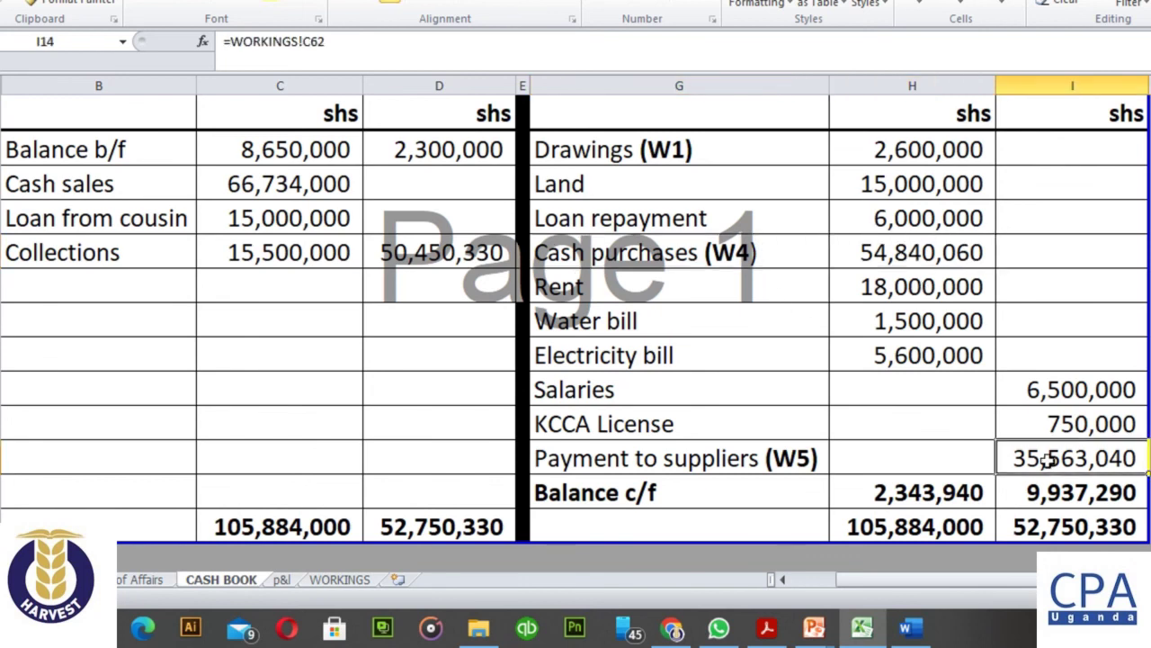